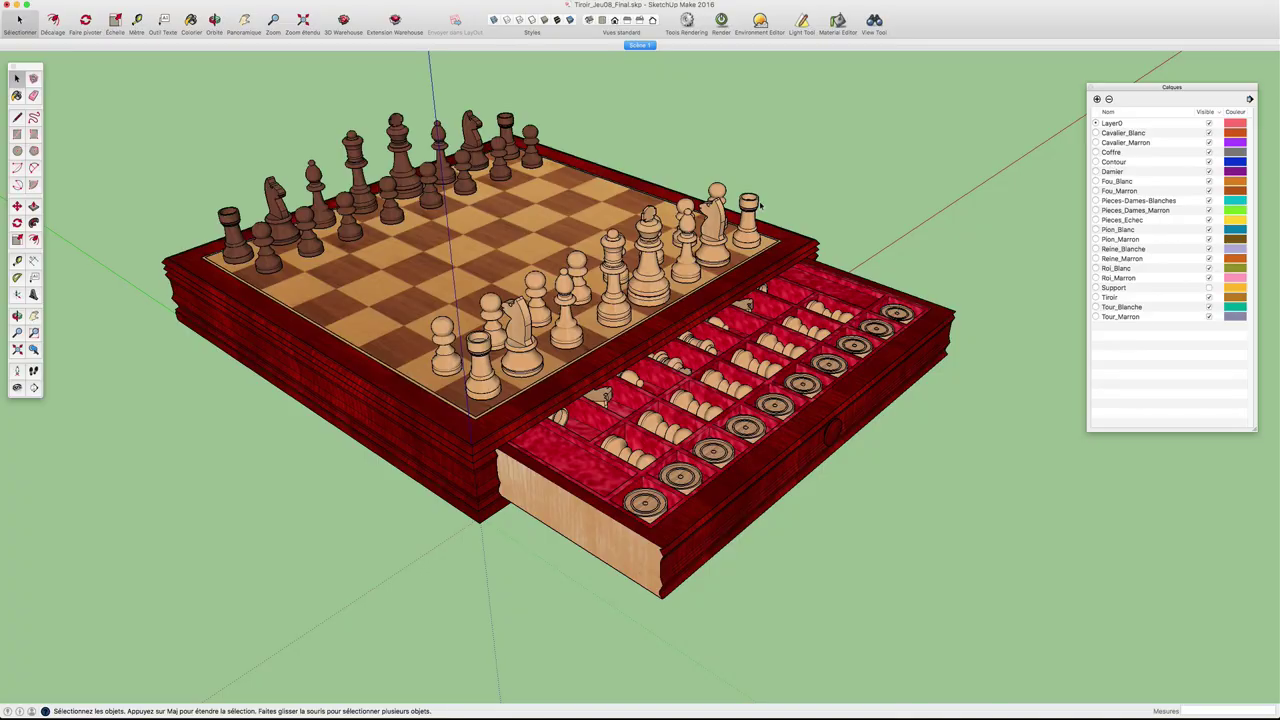
- Open Infos sur le modèle from the Fenêtre menu, move it aside, and show its Composants page
middle_click_drag(749, 206, 782, 212)
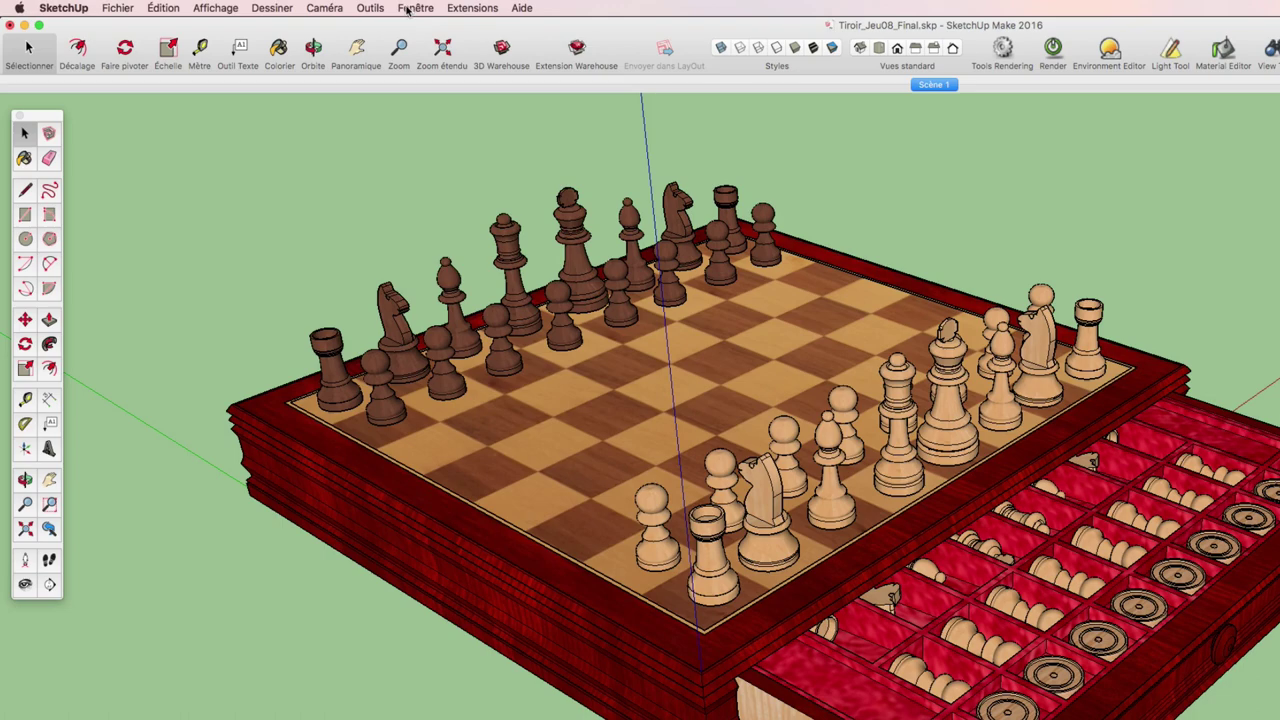
left_click(415, 8)
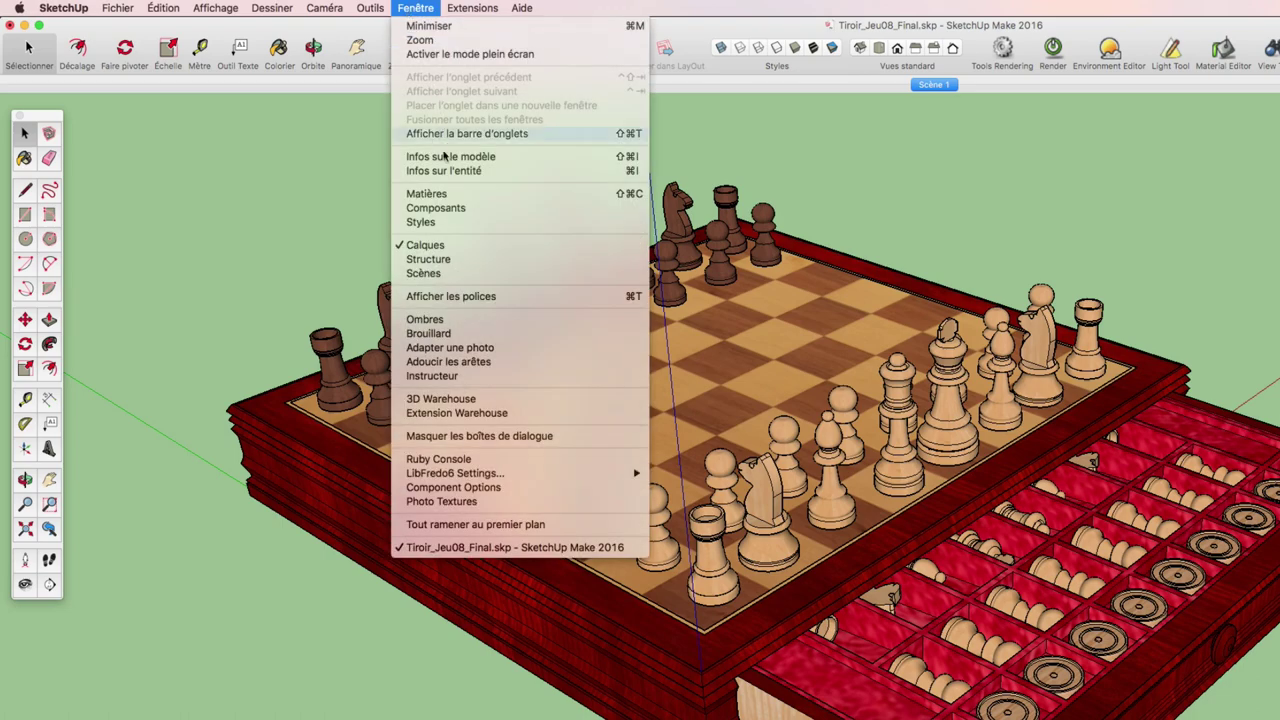
left_click(447, 156)
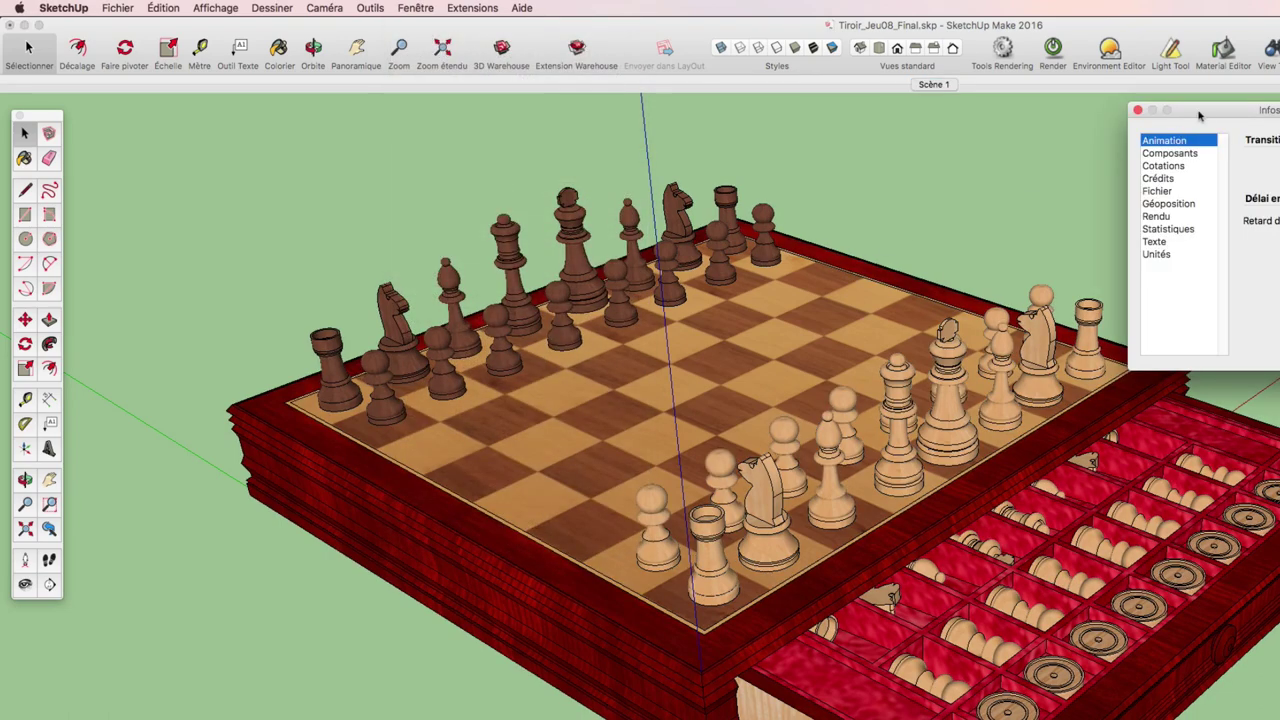
left_click_drag(1200, 112, 1193, 149)
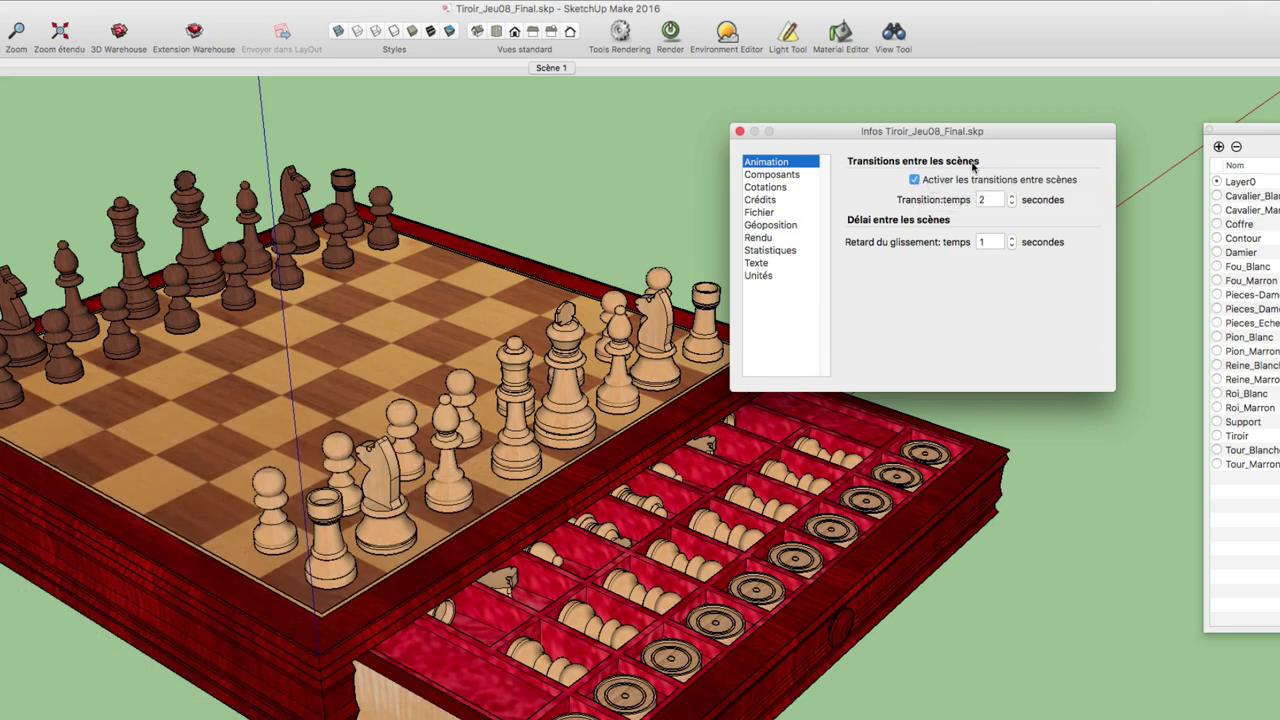
left_click(790, 176)
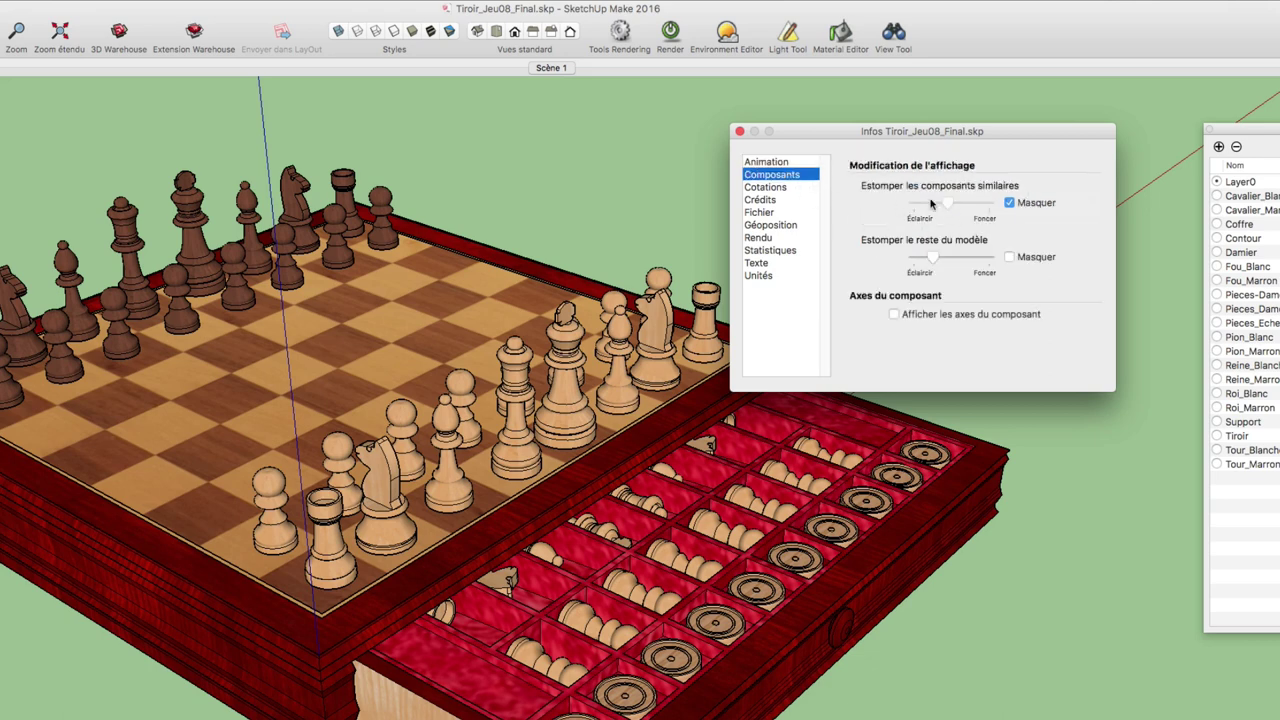
- Select a white pawn and open it for component editing with similar components not hidden
left_click(269, 505)
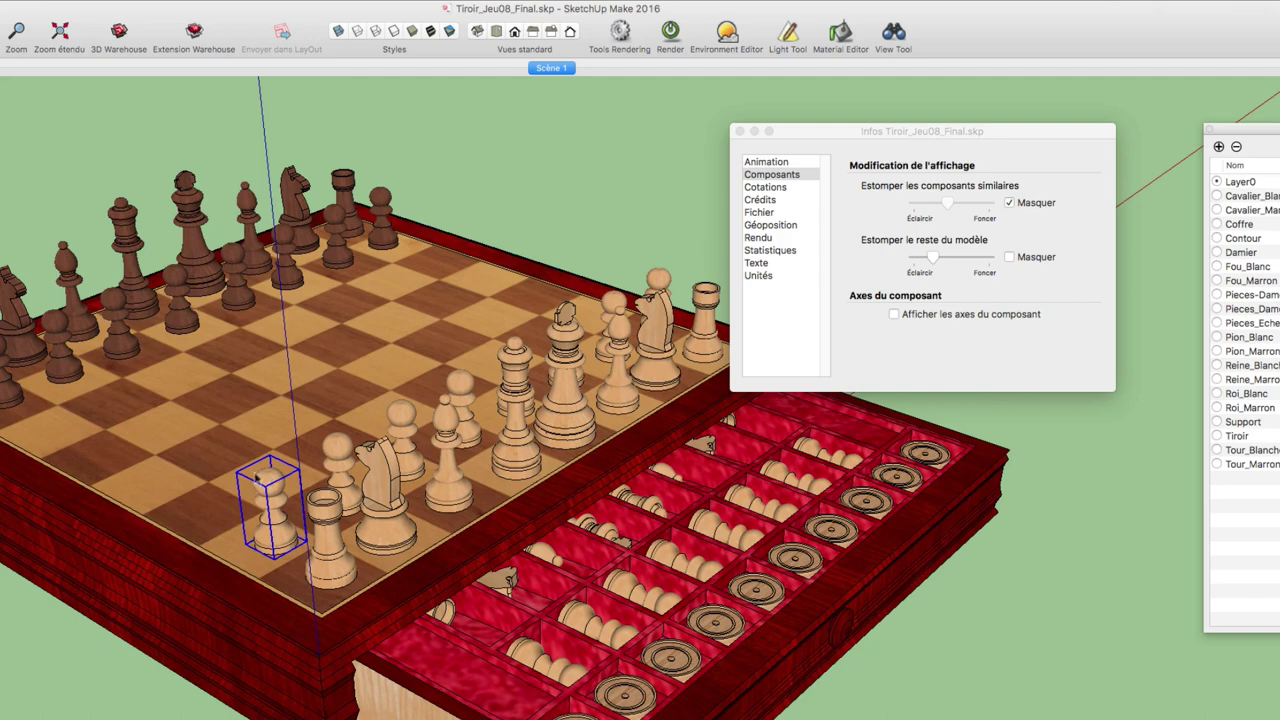
left_click(1010, 203)
left_click(1010, 203)
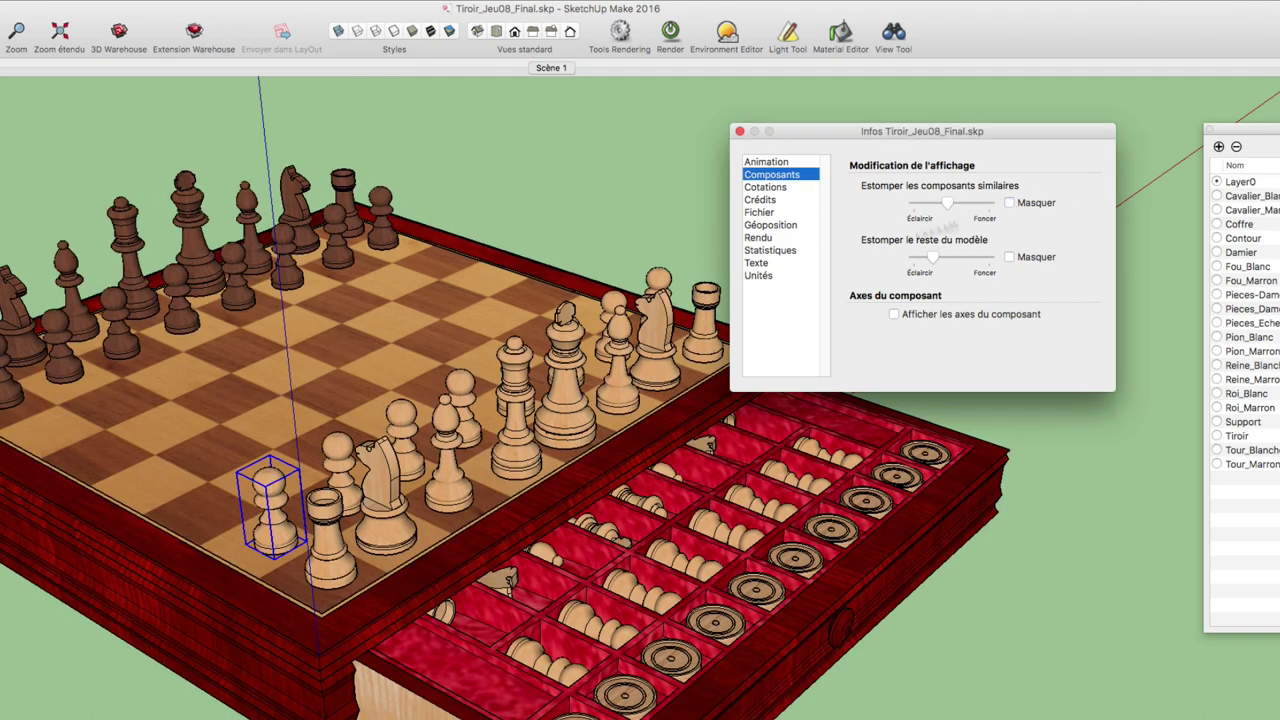
left_click(269, 488)
double_click(269, 488)
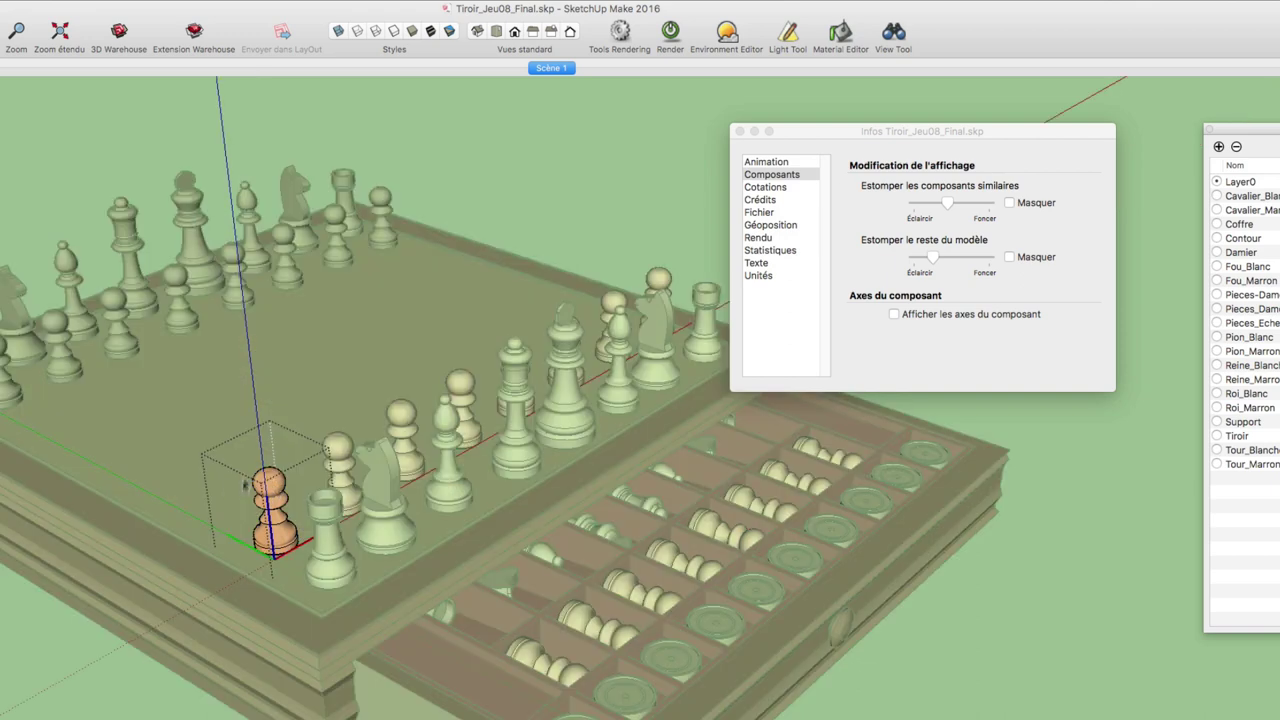
- Toggle the Masquer options for similar pawns and the rest of the model, ending with both shown faded
left_click(1010, 203)
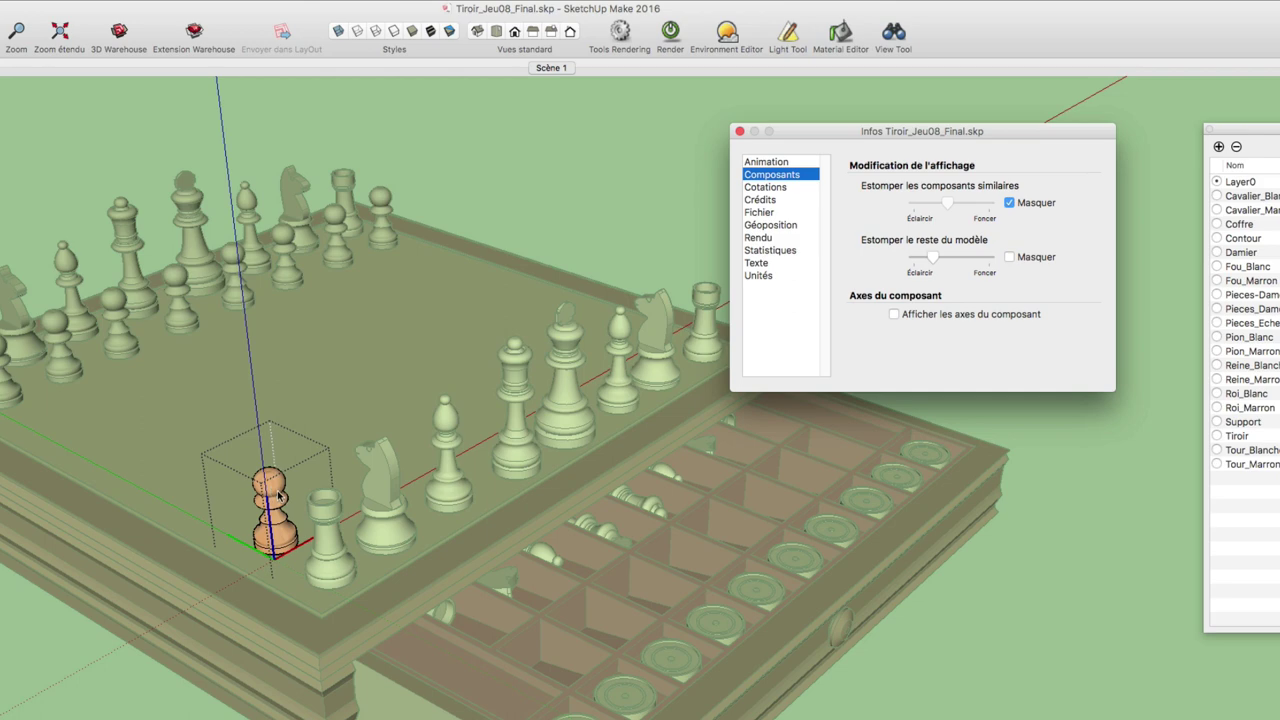
left_click(1009, 202)
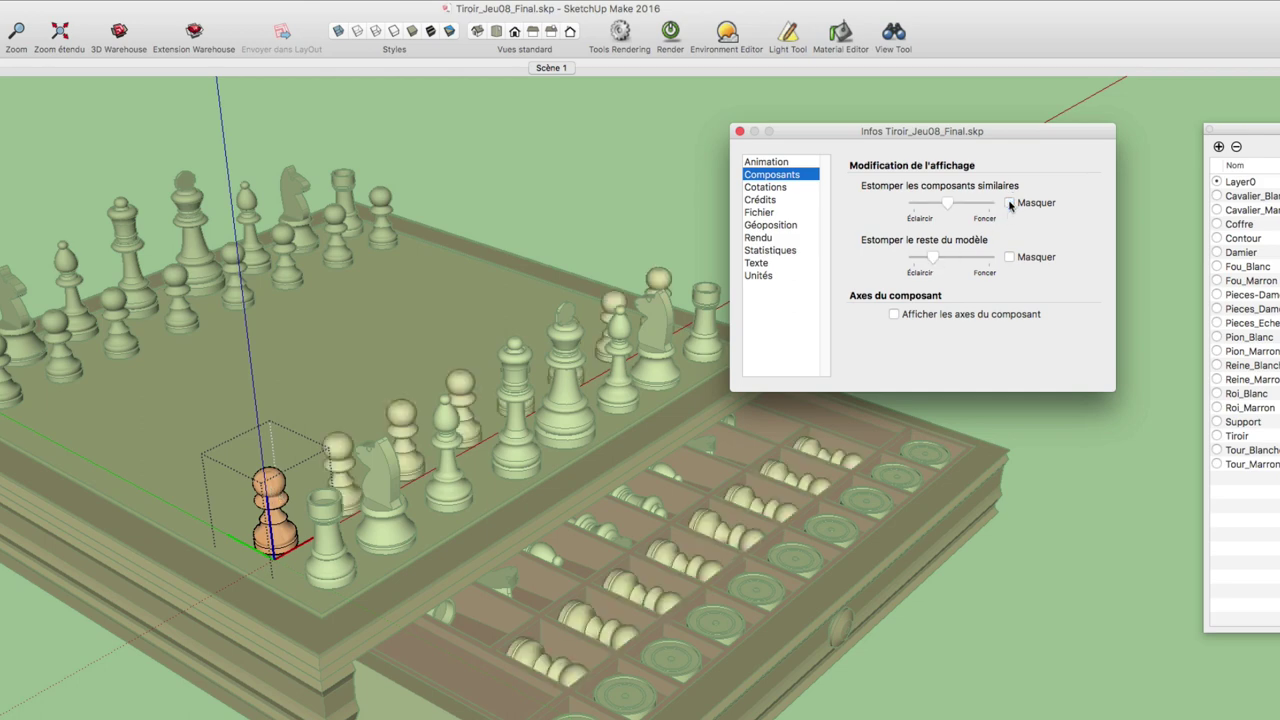
left_click(1009, 257)
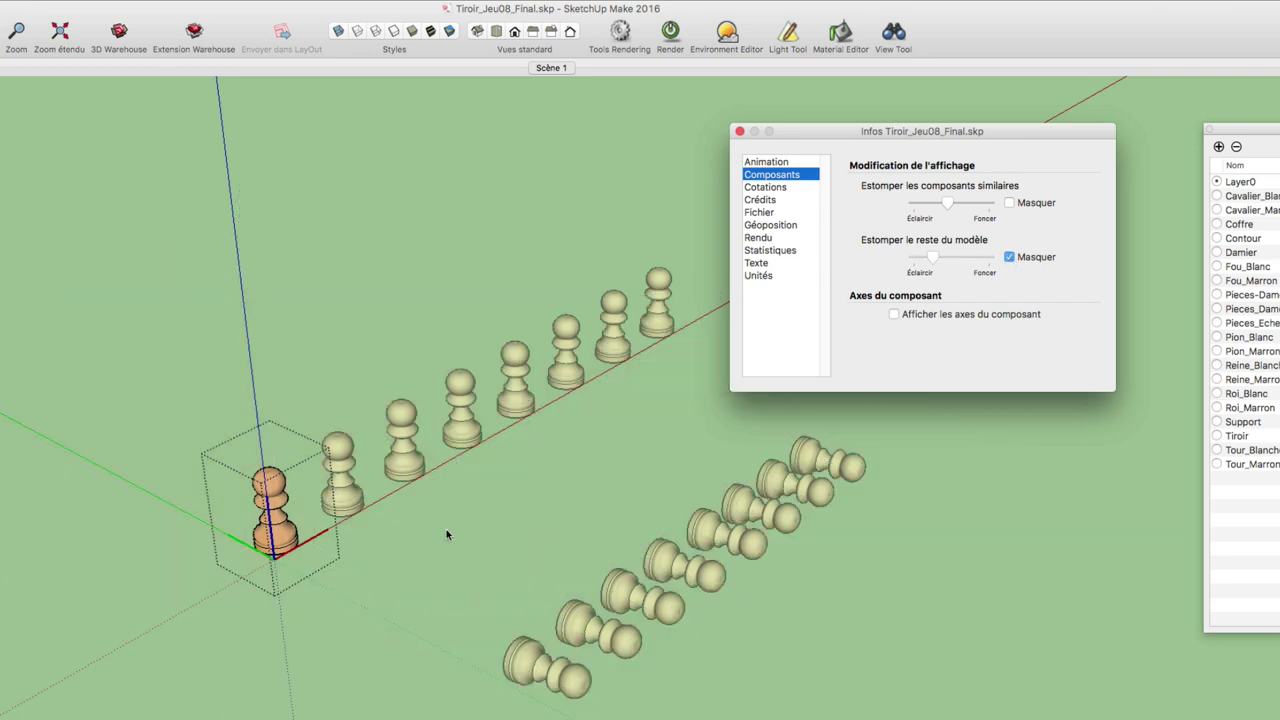
mouse_move(446, 529)
middle_mouse_down()
mouse_move(671, 509)
mouse_move(557, 527)
middle_mouse_up()
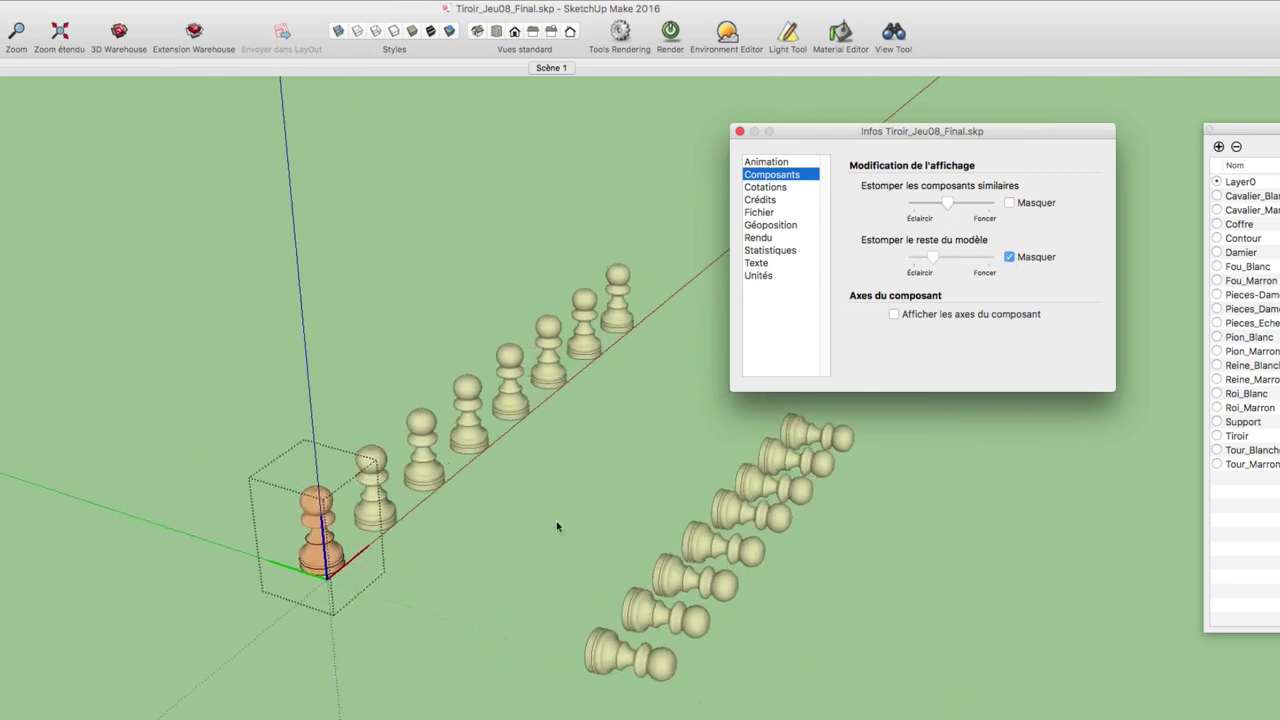
left_click(1009, 203)
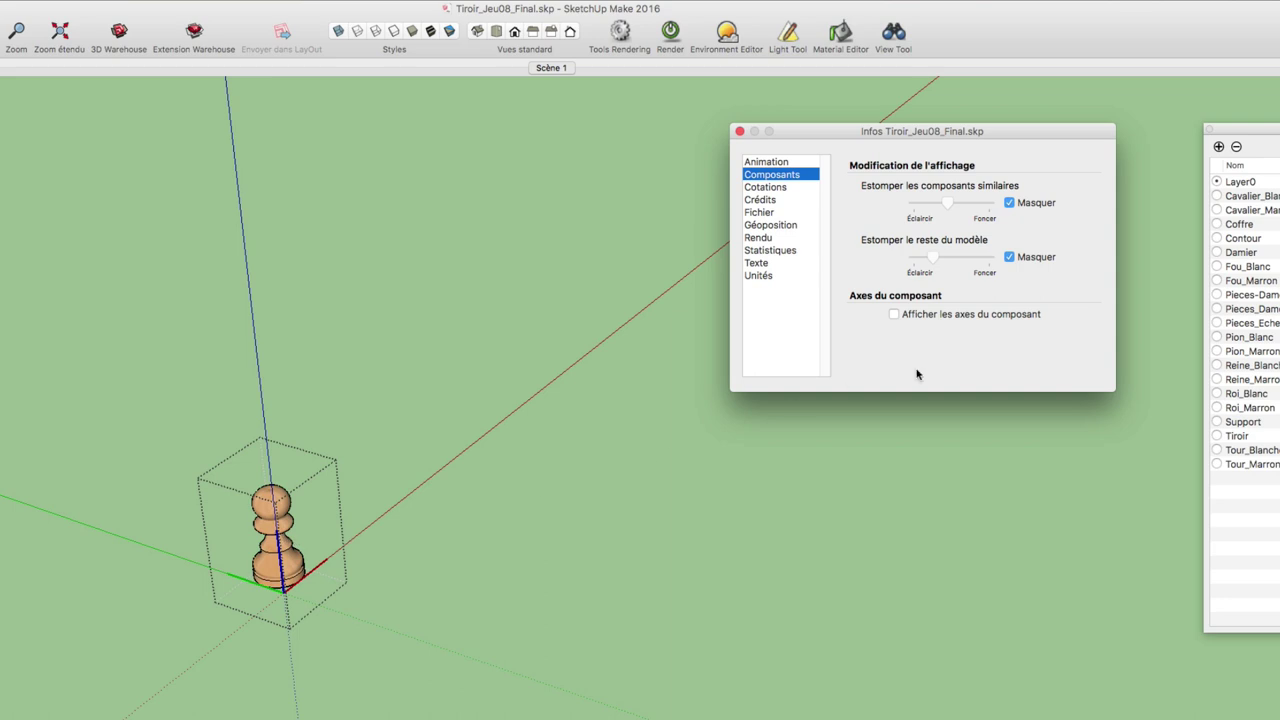
left_click(1010, 257)
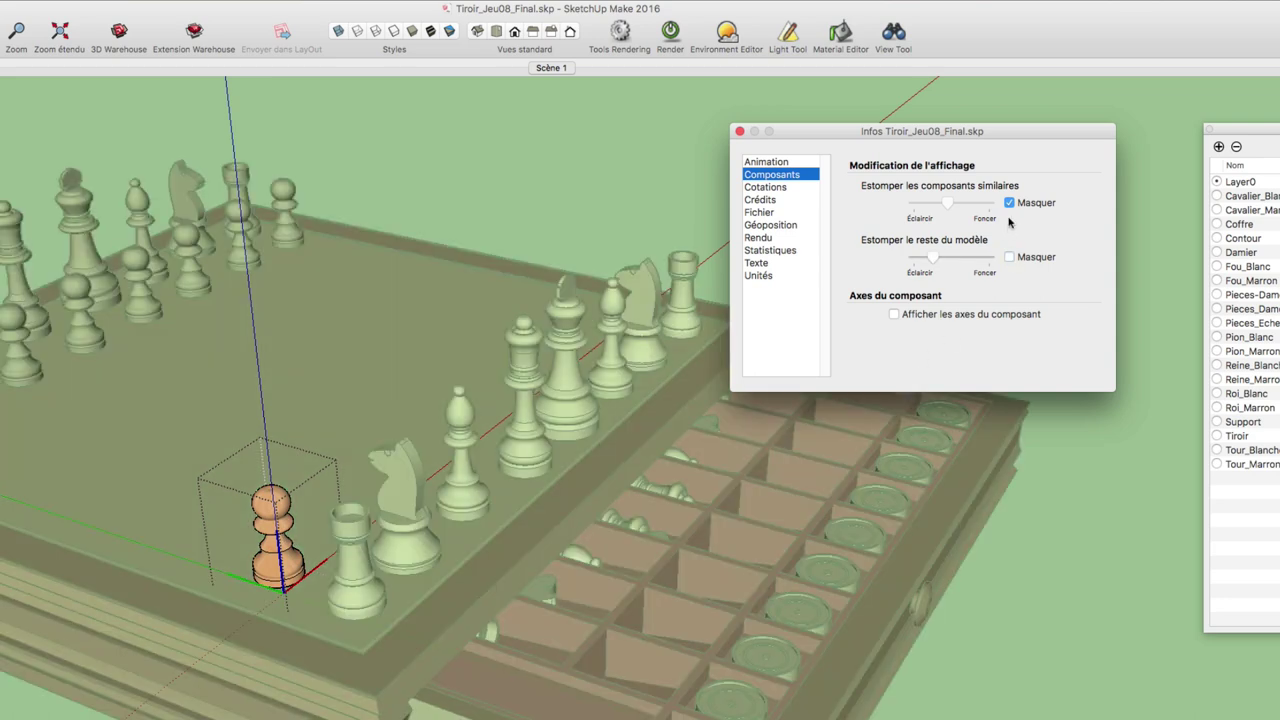
left_click(1009, 203)
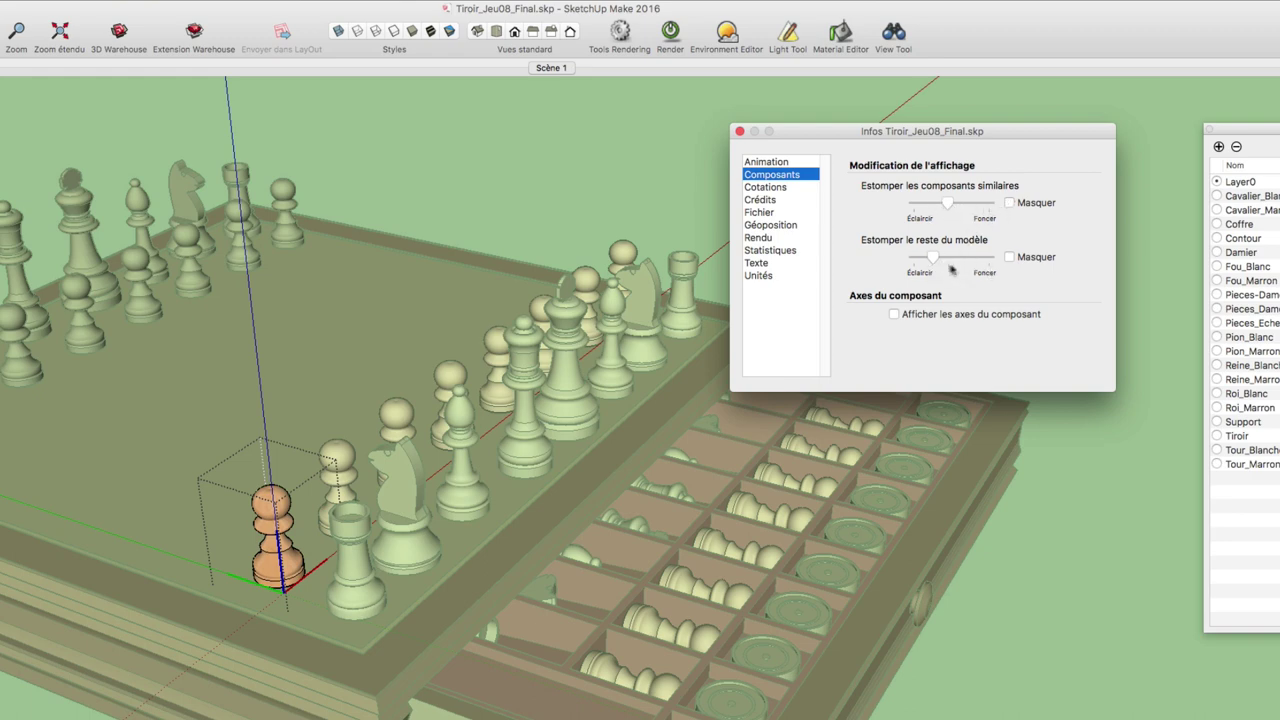
- Turn on Afficher les axes du composant and leave pawn editing via the Scène 1 tab
left_click(894, 314)
middle_click_drag(300, 583, 320, 583)
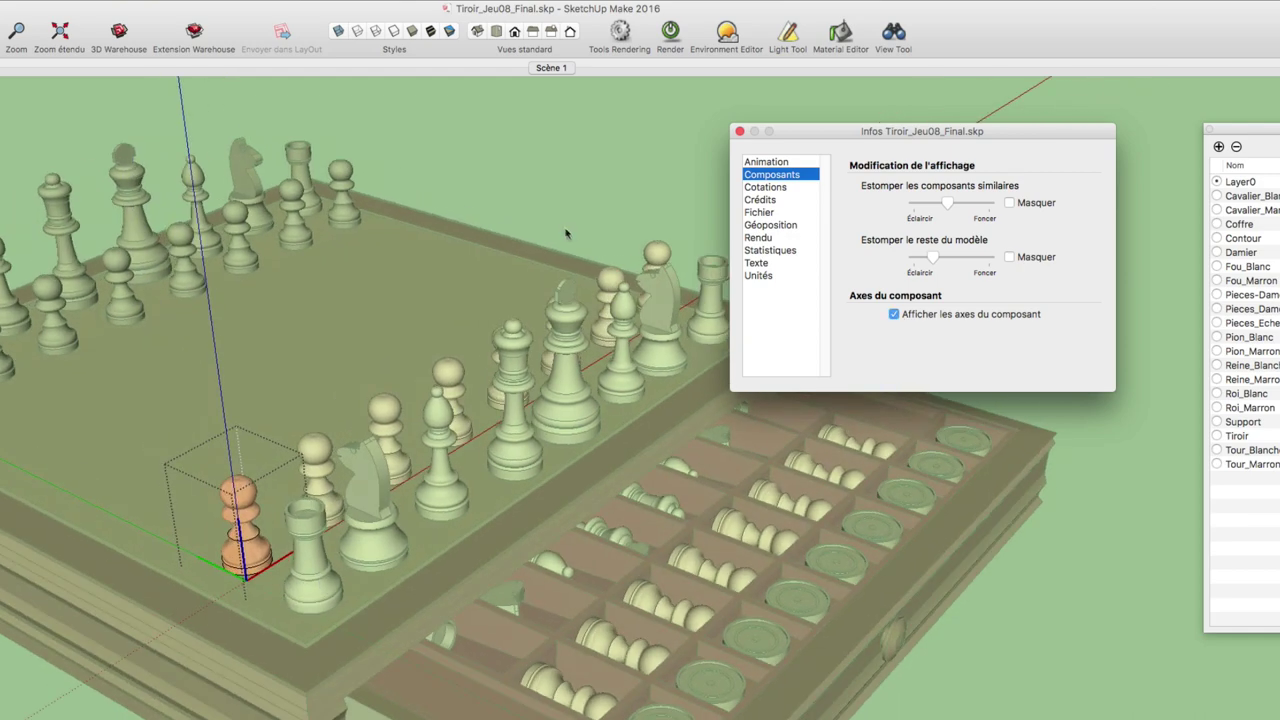
left_click(551, 67)
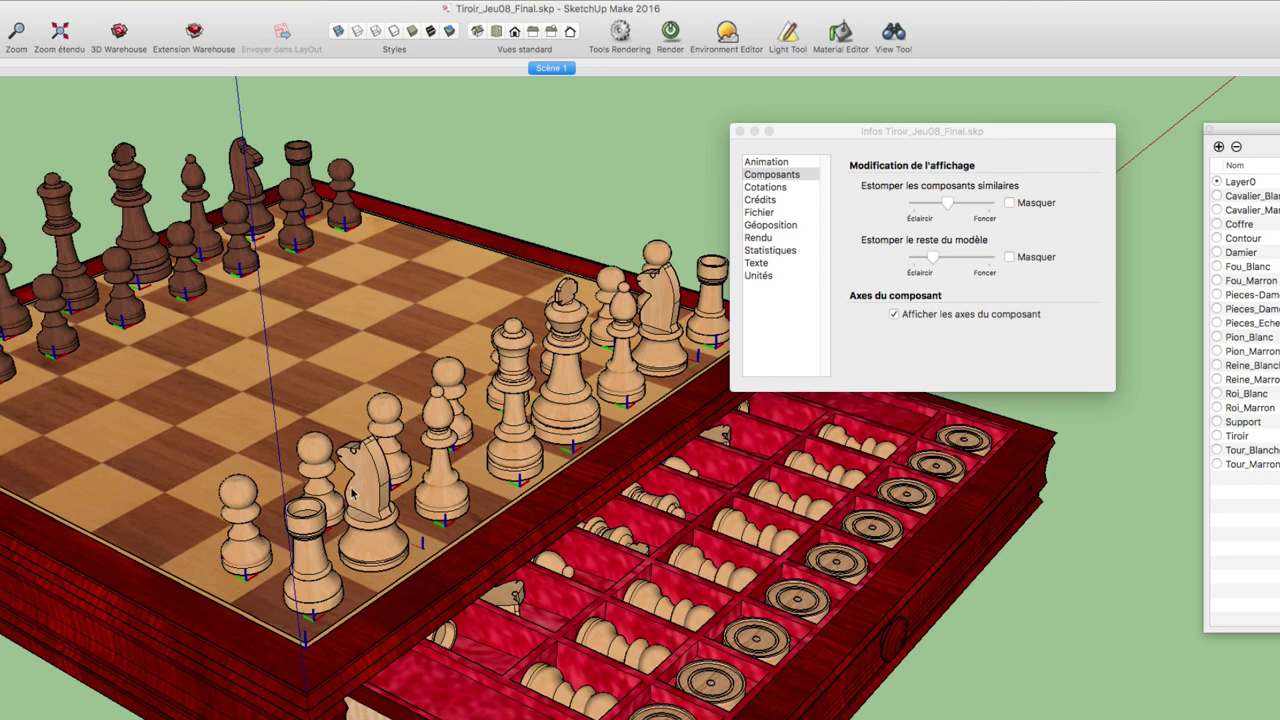
- Zoom in to inspect the component axes, hide them again, and show the Cotations settings
scroll(318, 625, "up", 3)
scroll(305, 637, "up", 5)
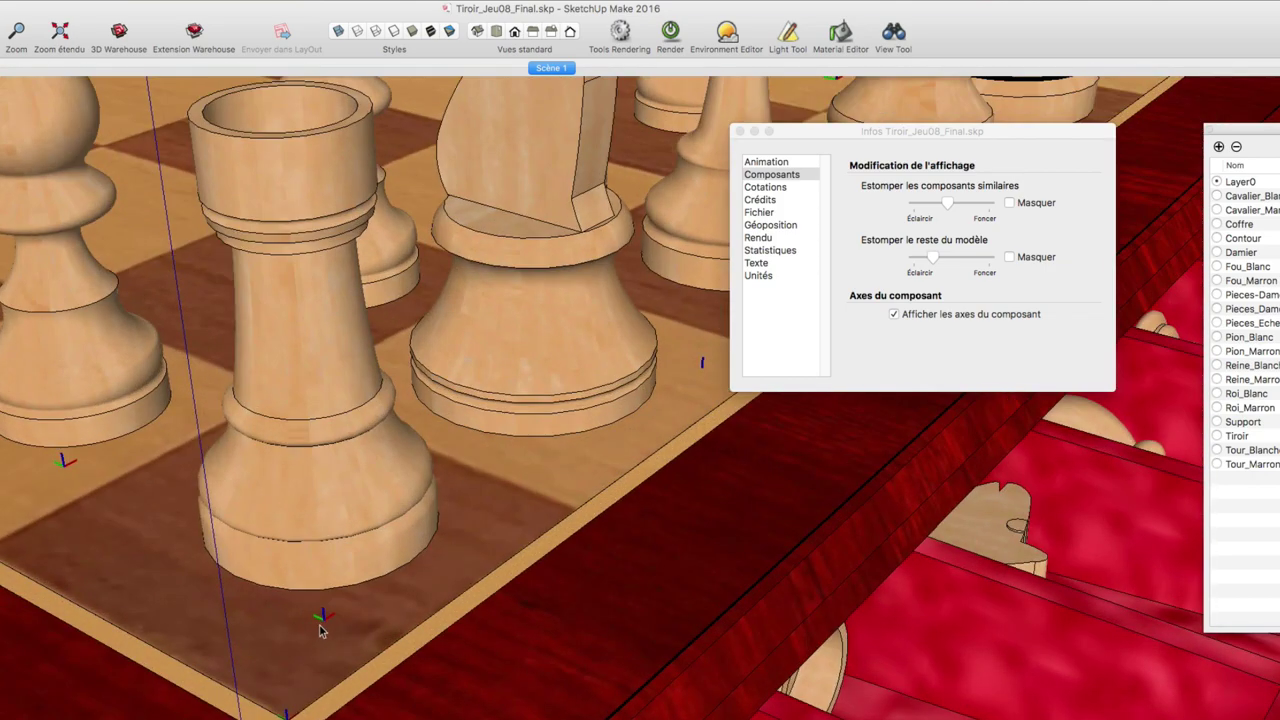
scroll(332, 624, "down", 3)
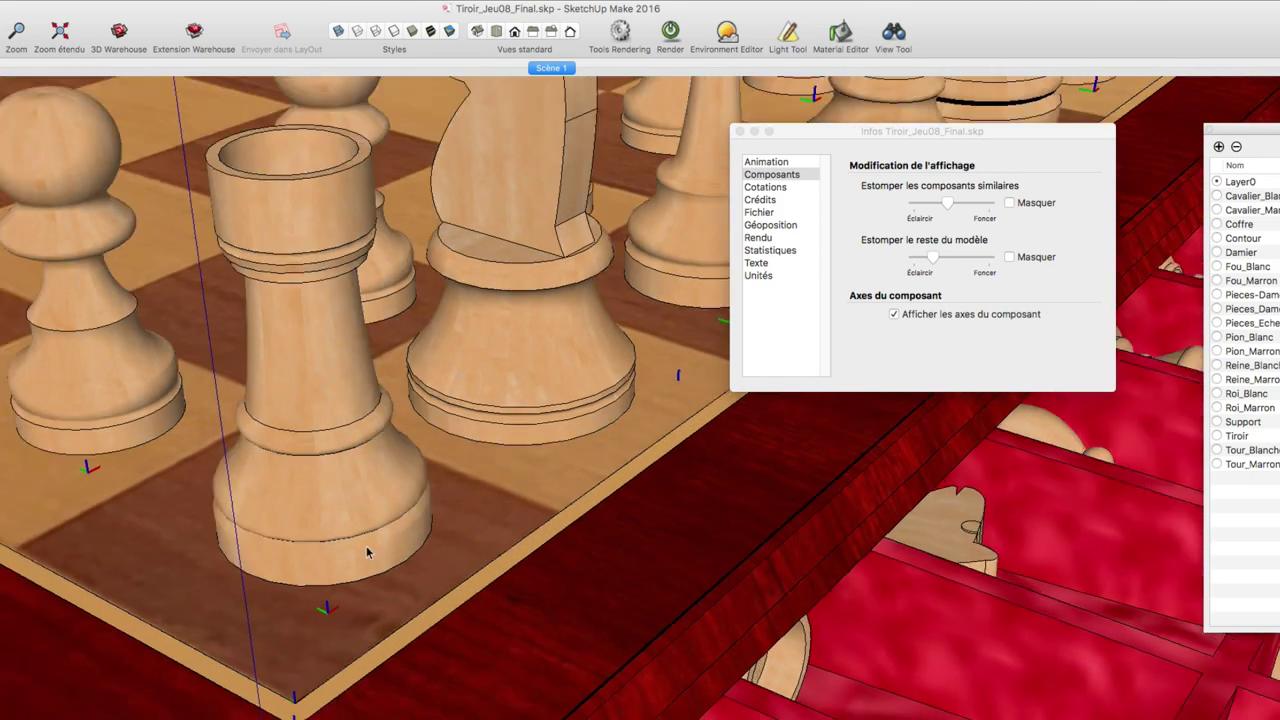
scroll(332, 624, "down", 3)
scroll(332, 624, "down", 2)
left_click(893, 315)
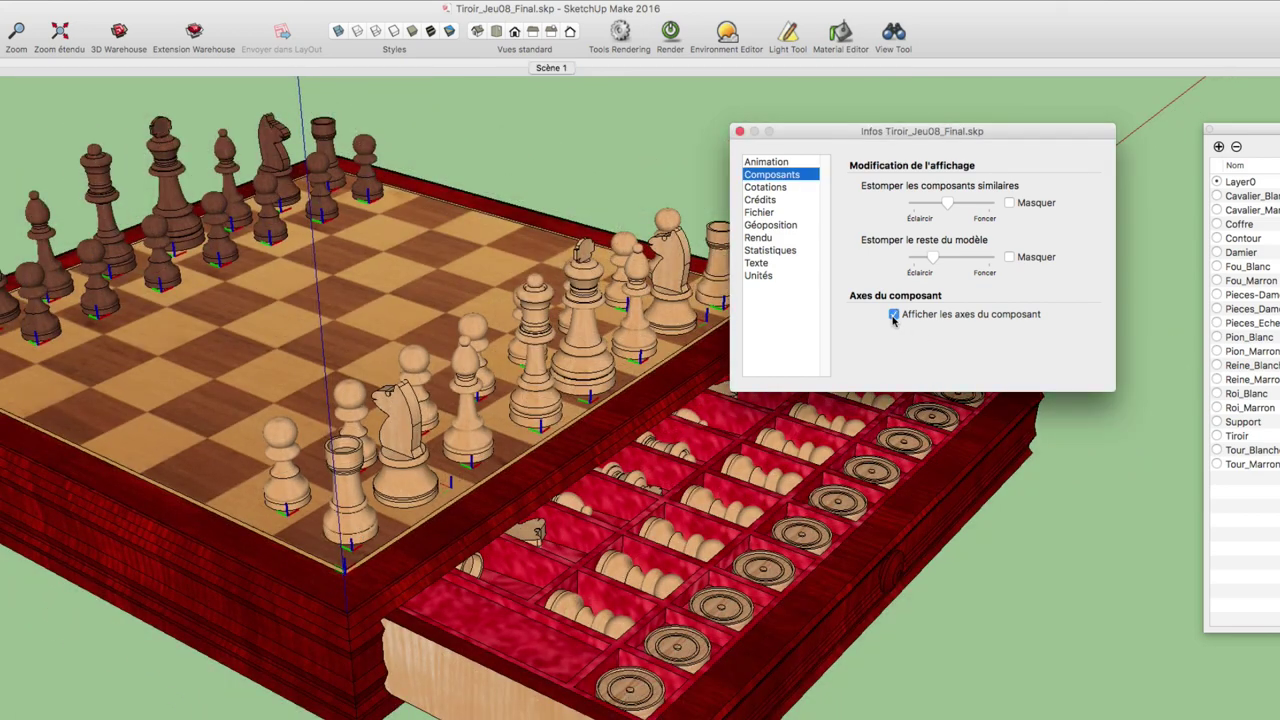
left_click(779, 188)
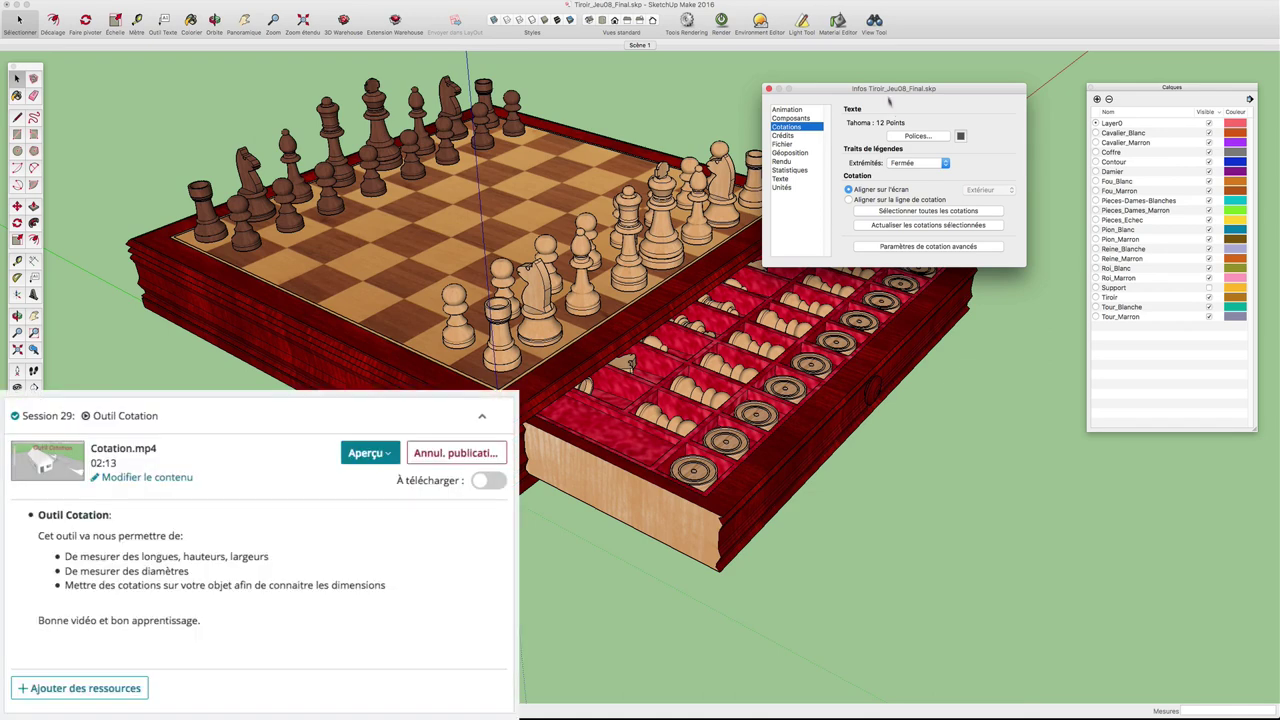
left_click_drag(886, 90, 882, 68)
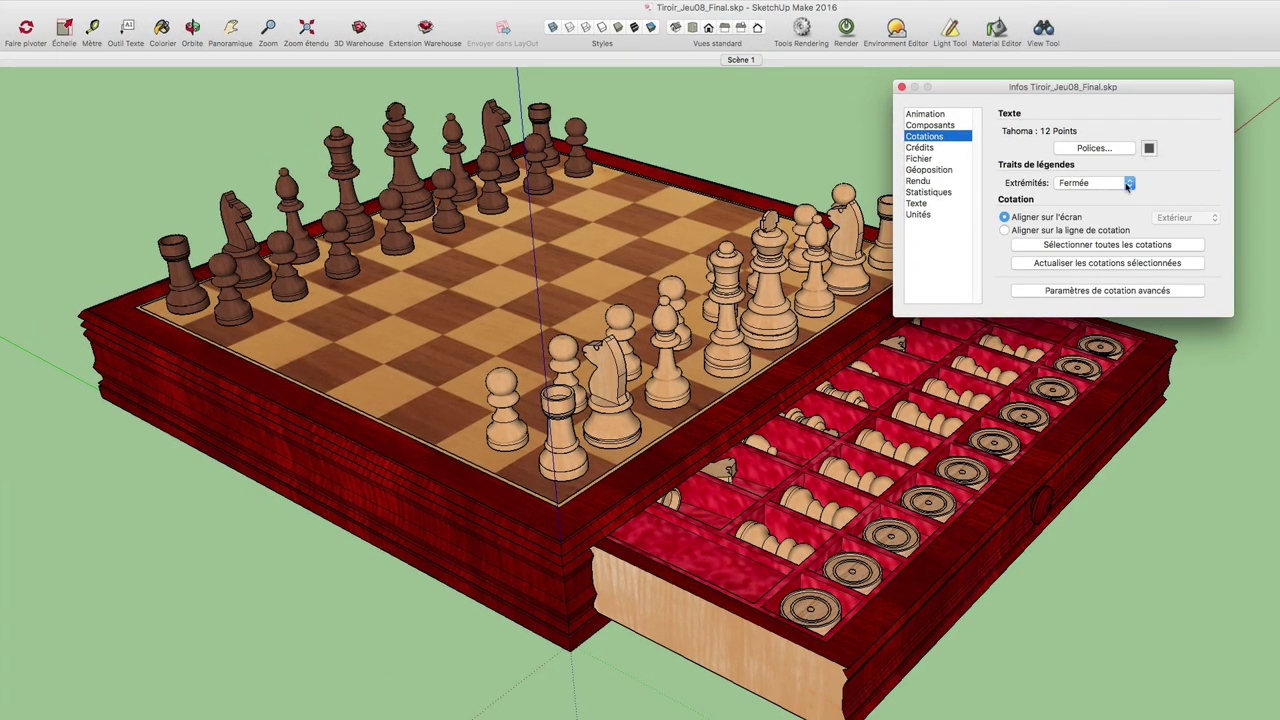
left_click(1128, 184)
left_click(1086, 182)
- Show the Crédits page, listing the author as Inconnu and no component authors
left_click(922, 150)
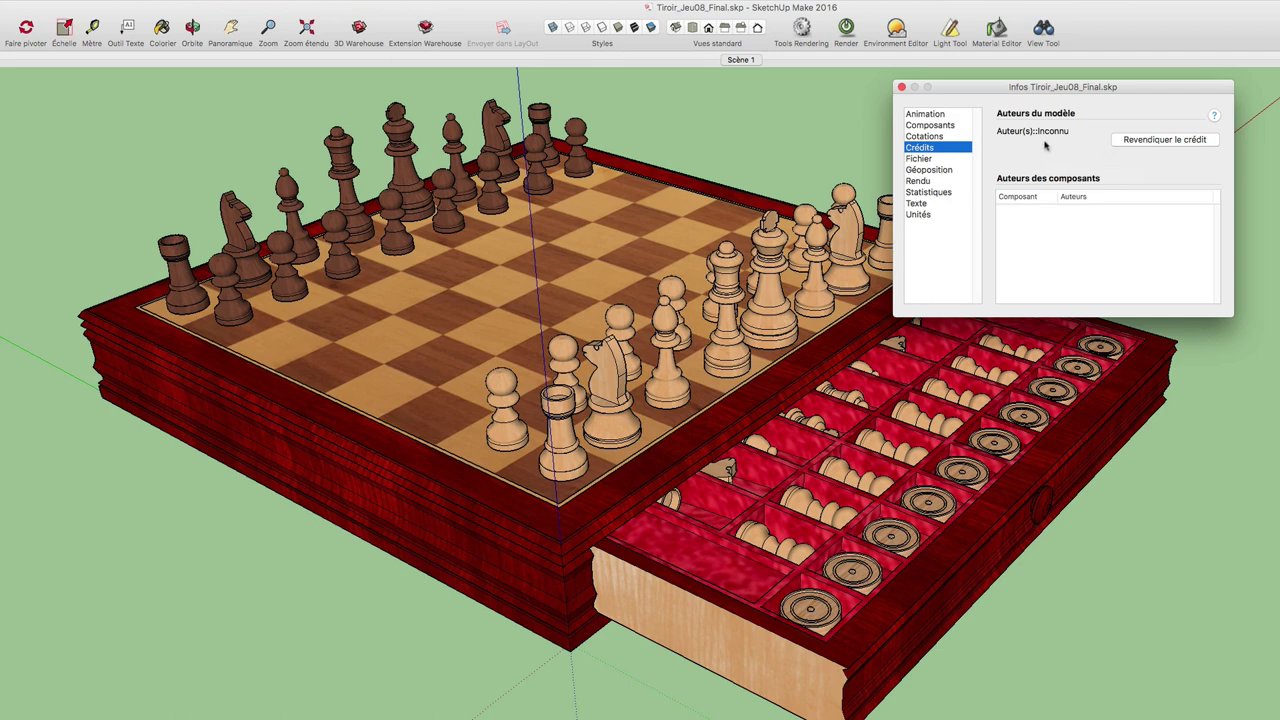
left_click_drag(1058, 86, 1056, 101)
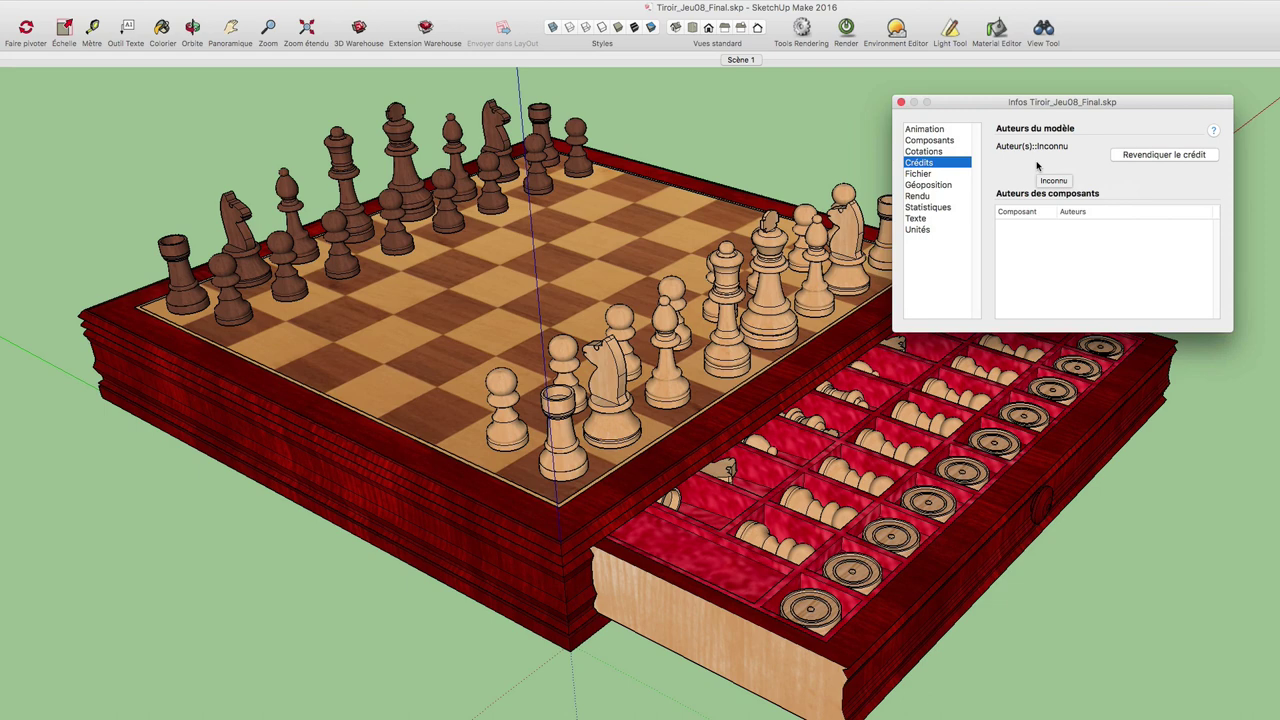
left_click_drag(1030, 105, 1053, 96)
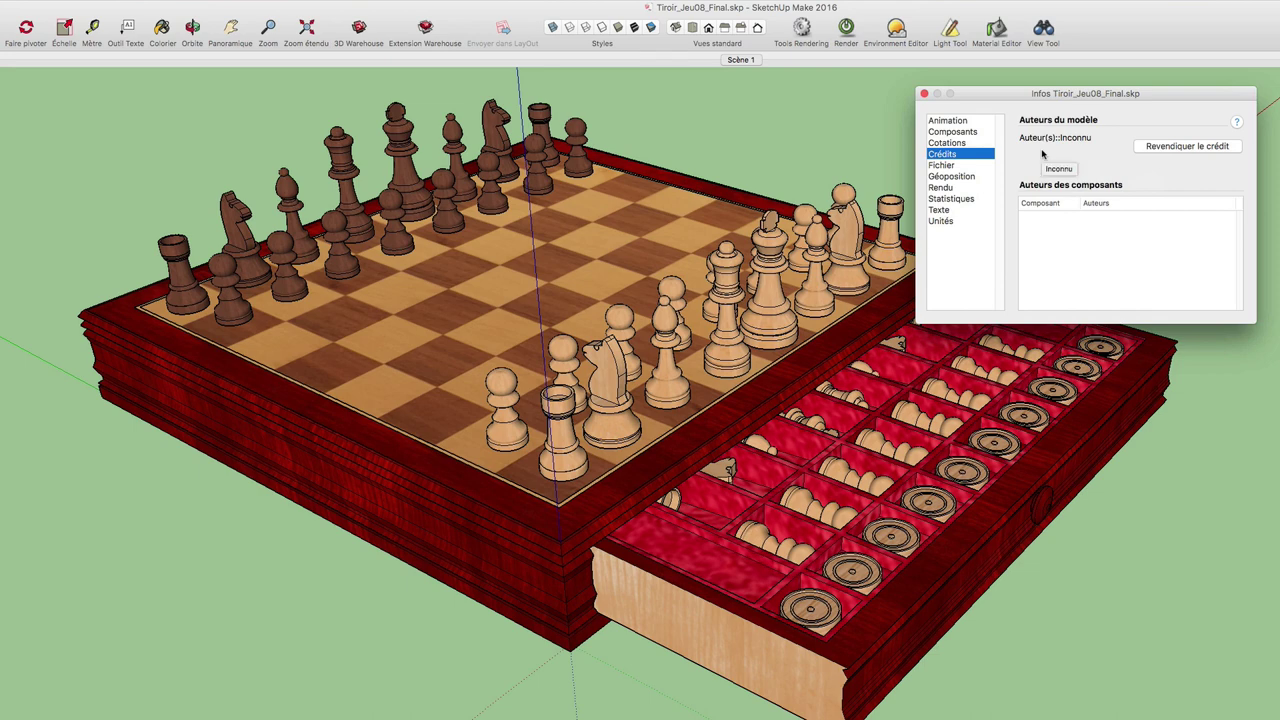
- Show the Fichier page (version 16.1.1451, 16658.57 KB) and keep alignment binding on Aucune
left_click(954, 166)
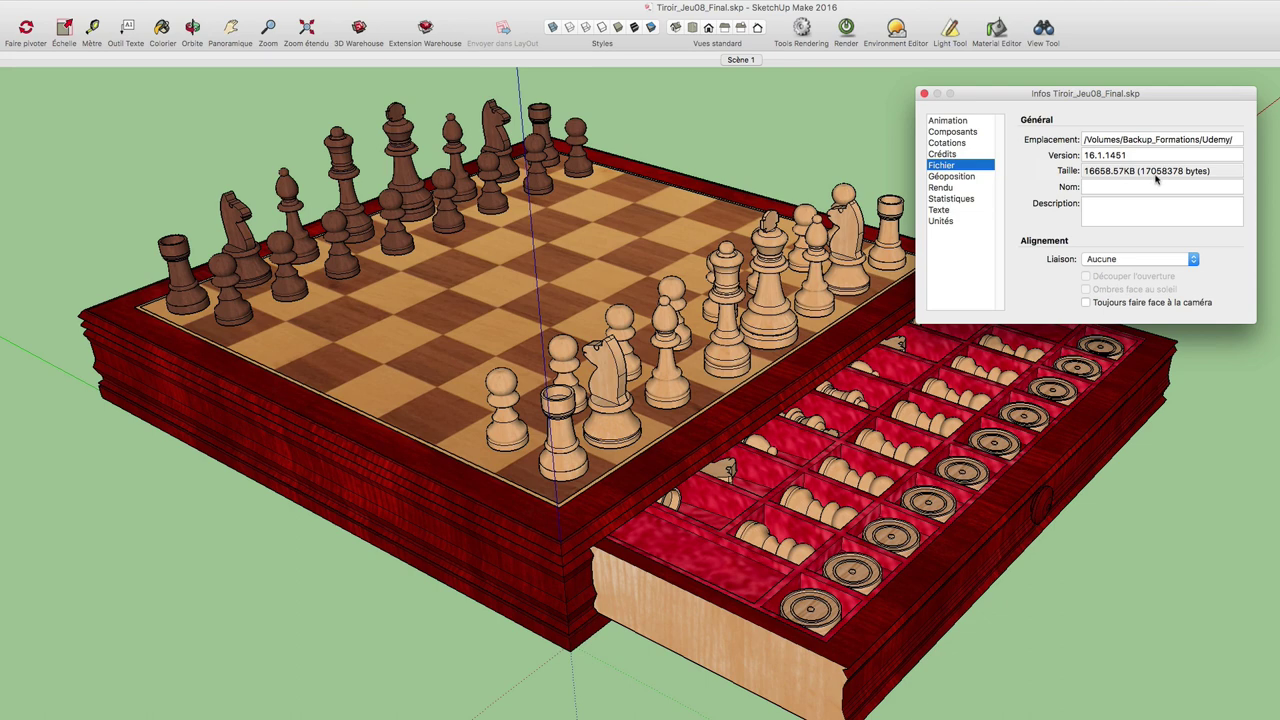
left_click(1121, 260)
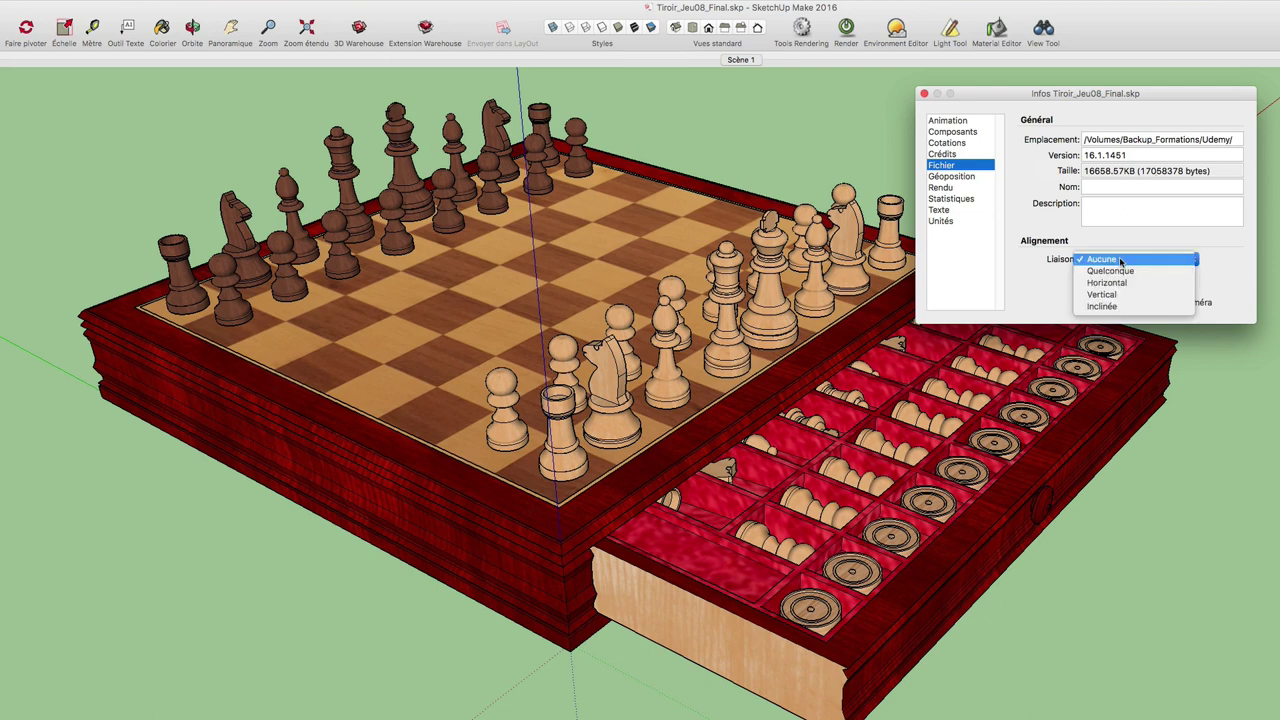
left_click(1222, 258)
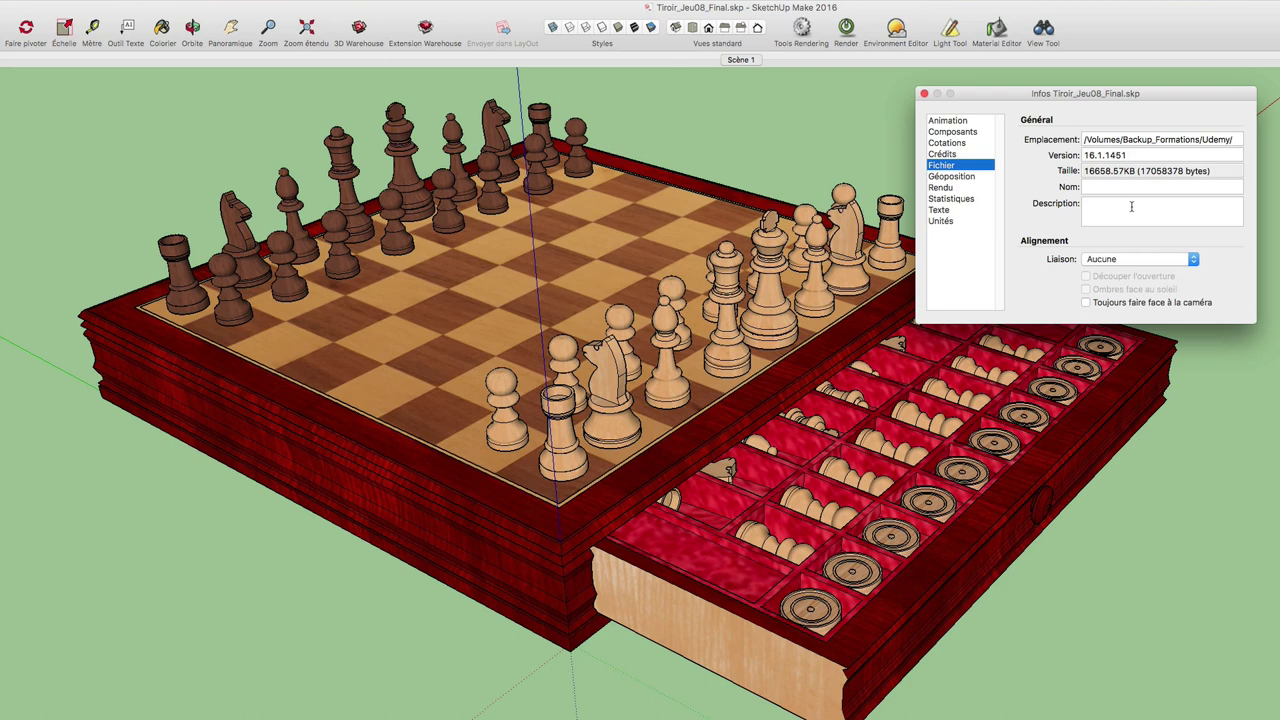
- Check the Géoposition page confirms the model isn't geolocated, then view the Rendu page
left_click(961, 177)
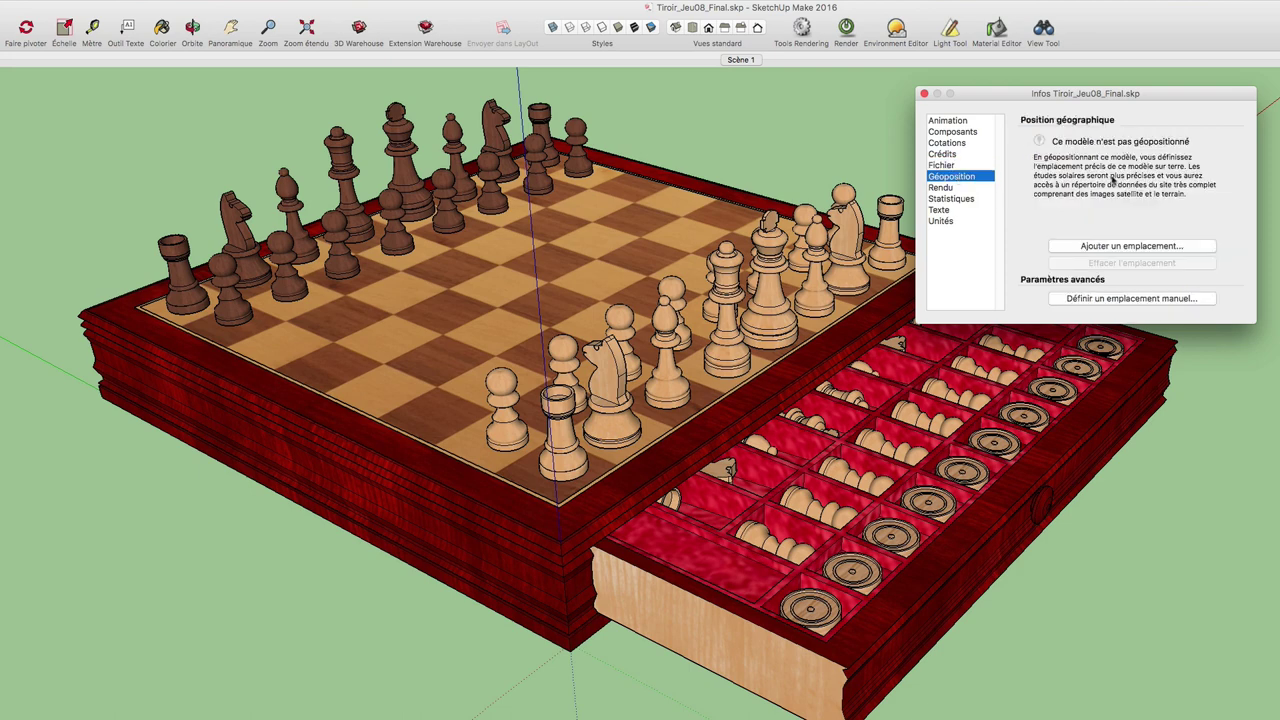
left_click_drag(1123, 97, 1083, 112)
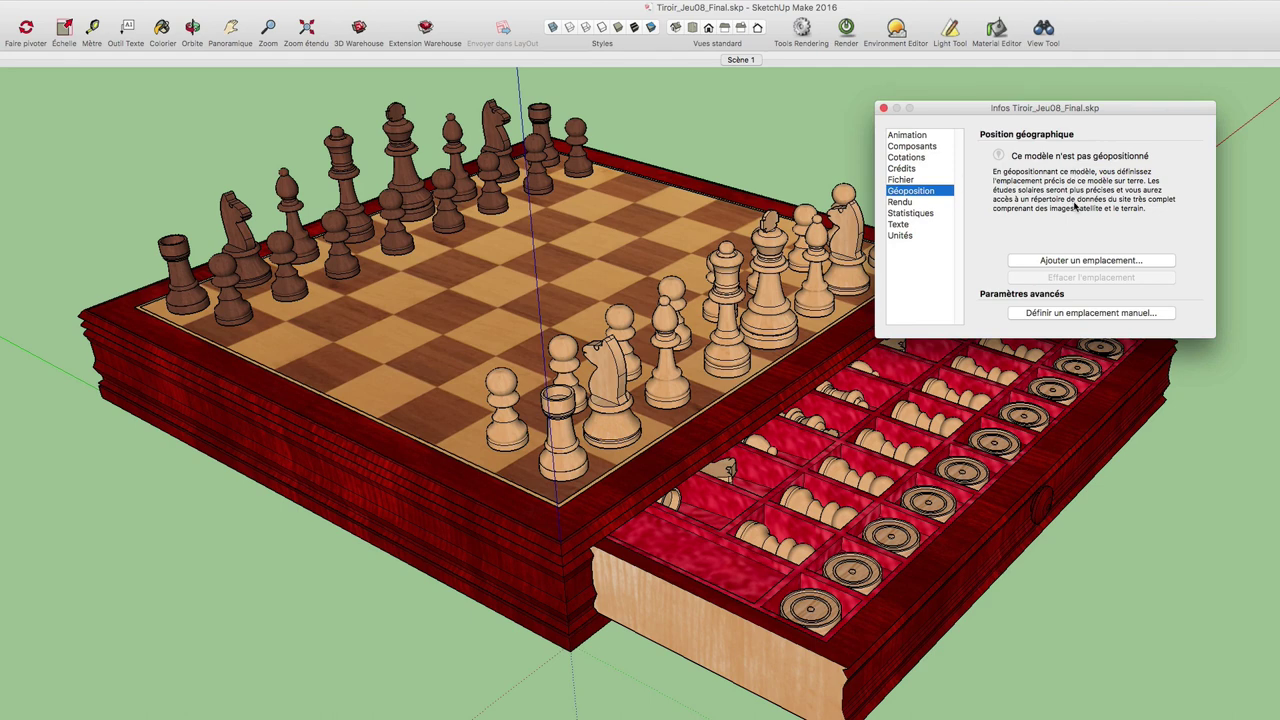
left_click(911, 203)
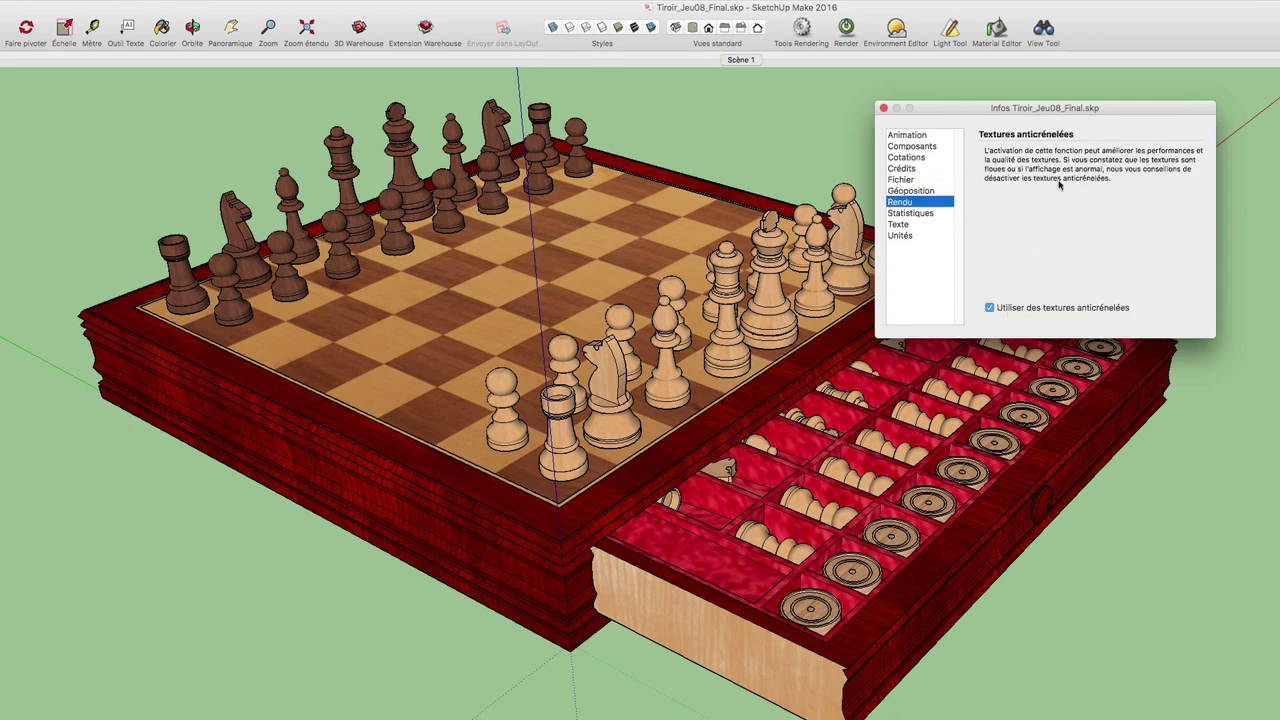
- Review Statistiques for the whole model and per component: 948 555 edges, 469 376 faces, 91 instances
left_click_drag(1069, 108, 1087, 87)
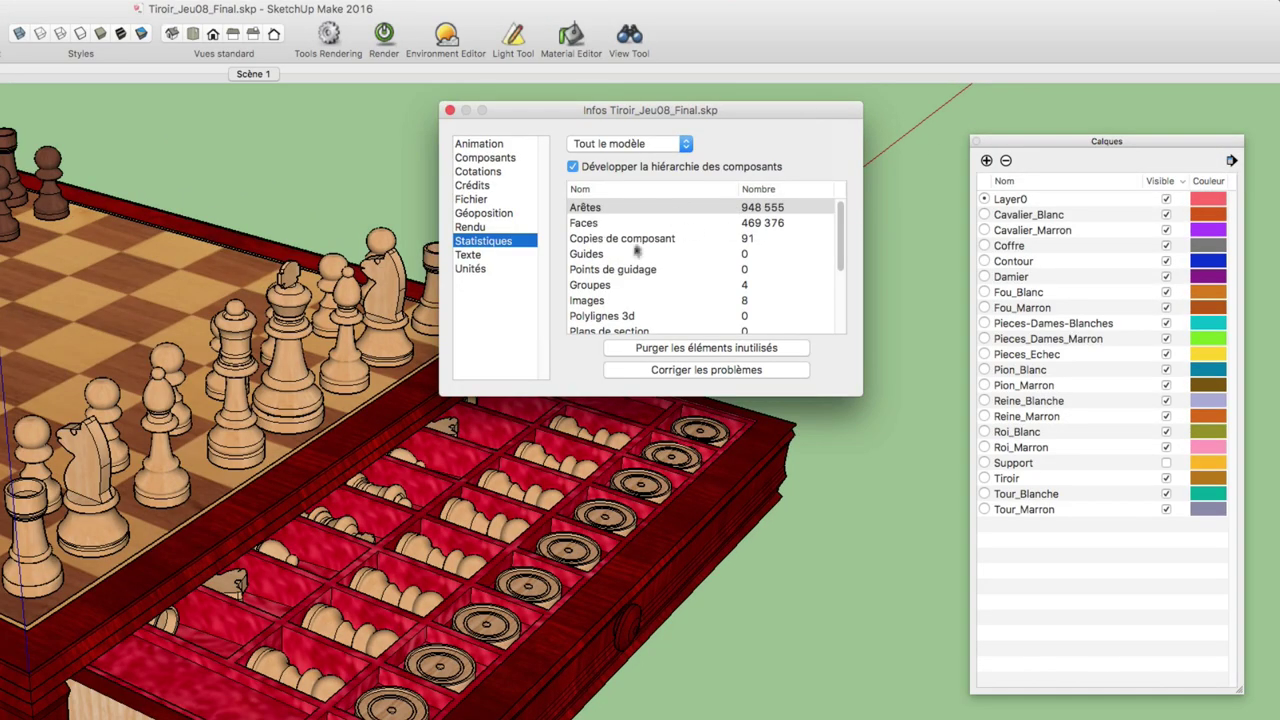
scroll(619, 265, "down", 5)
scroll(622, 265, "down", 3)
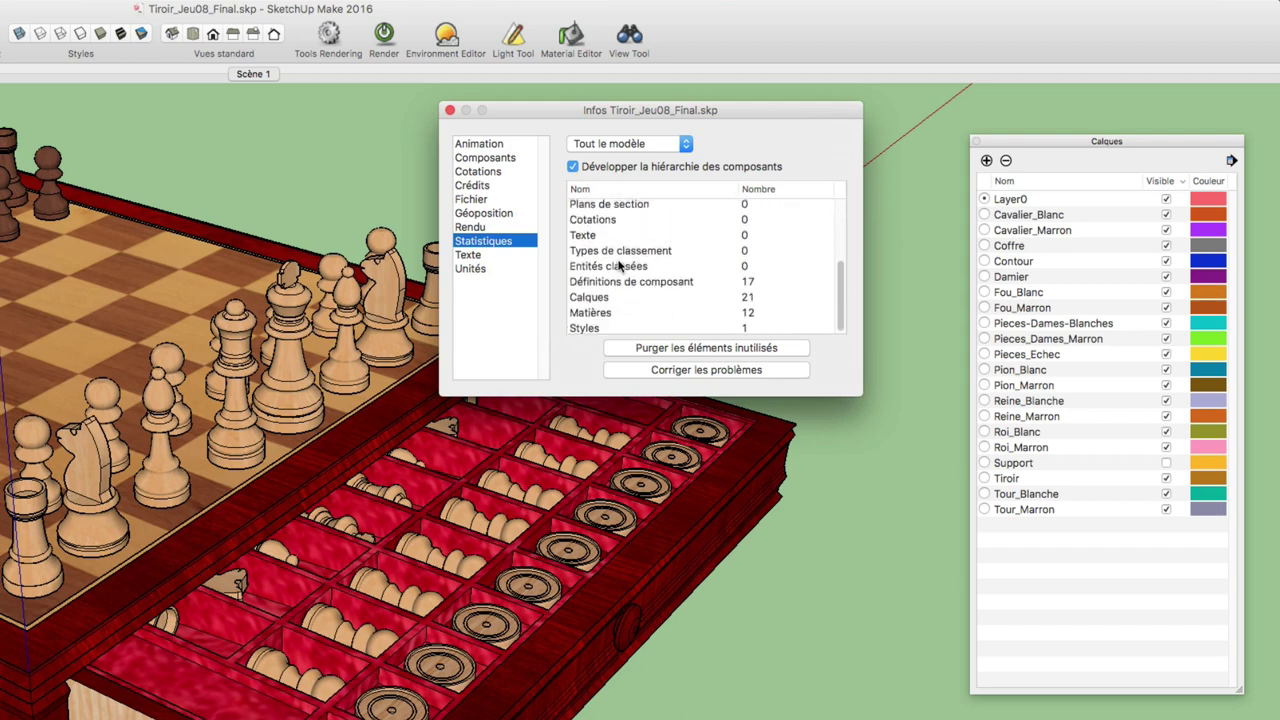
scroll(622, 265, "up", 8)
left_click(686, 146)
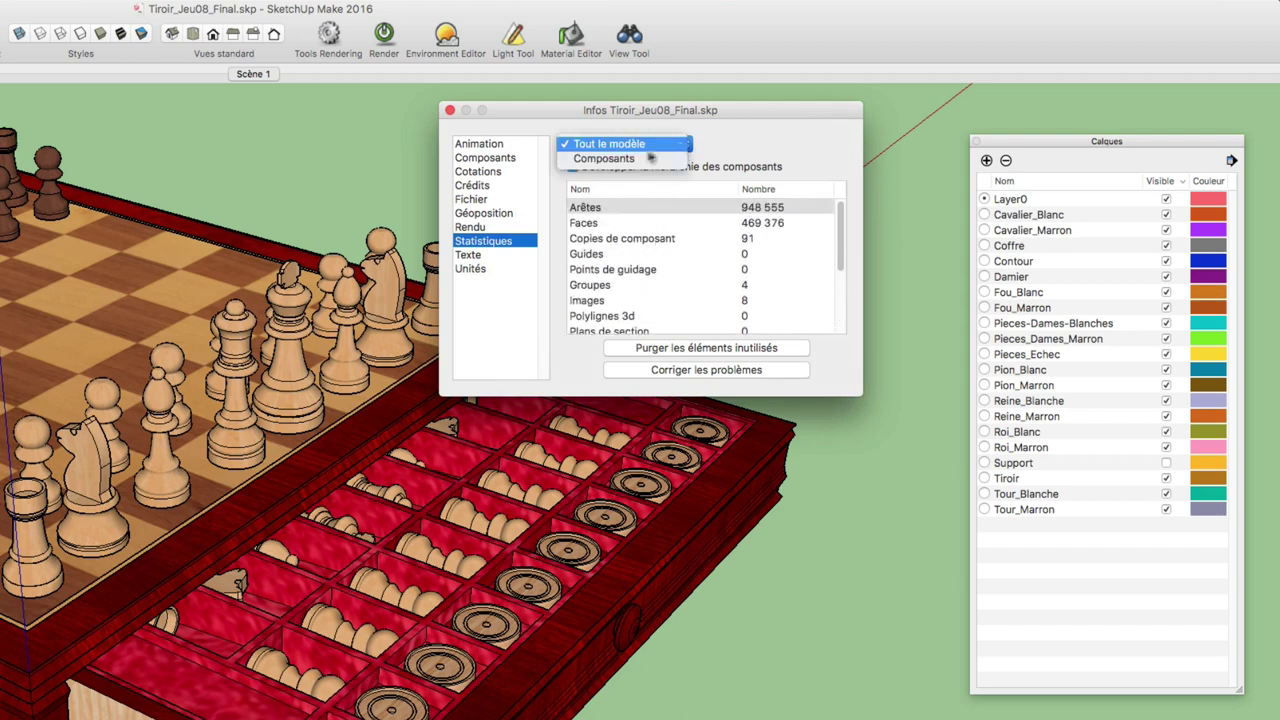
left_click(648, 159)
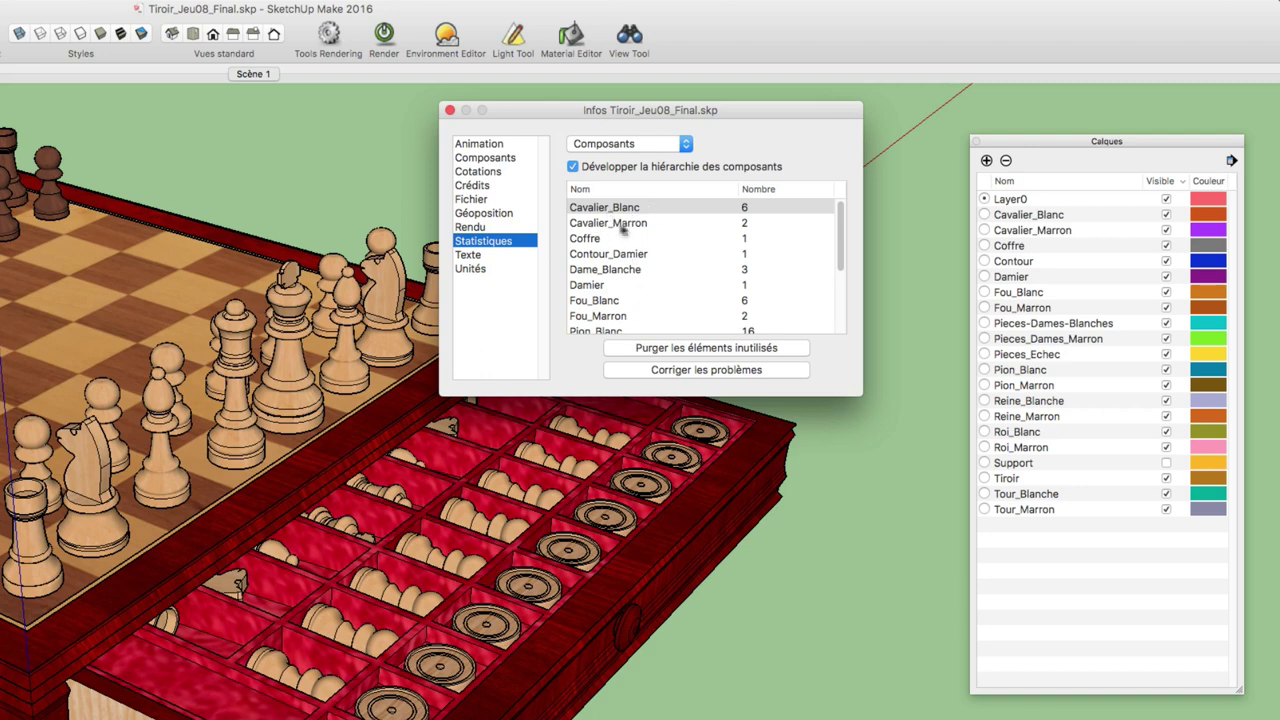
scroll(660, 245, "down", 3)
scroll(660, 245, "up", 2)
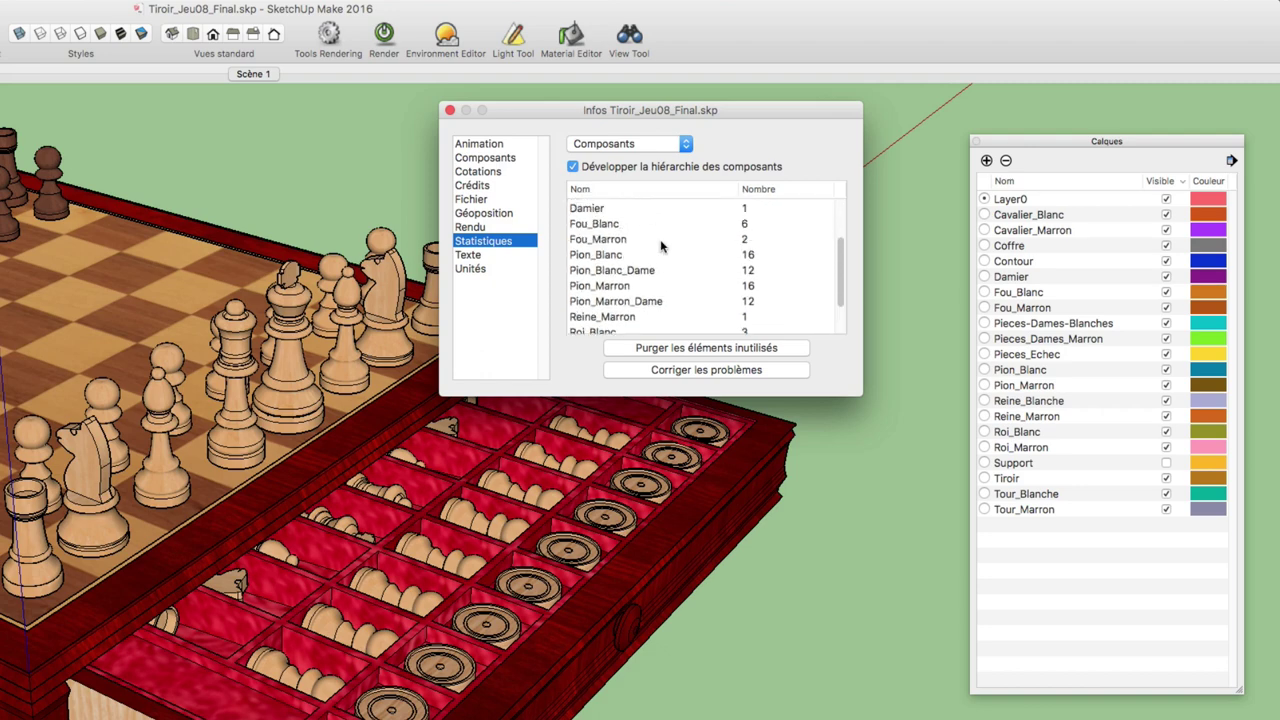
scroll(660, 245, "up", 3)
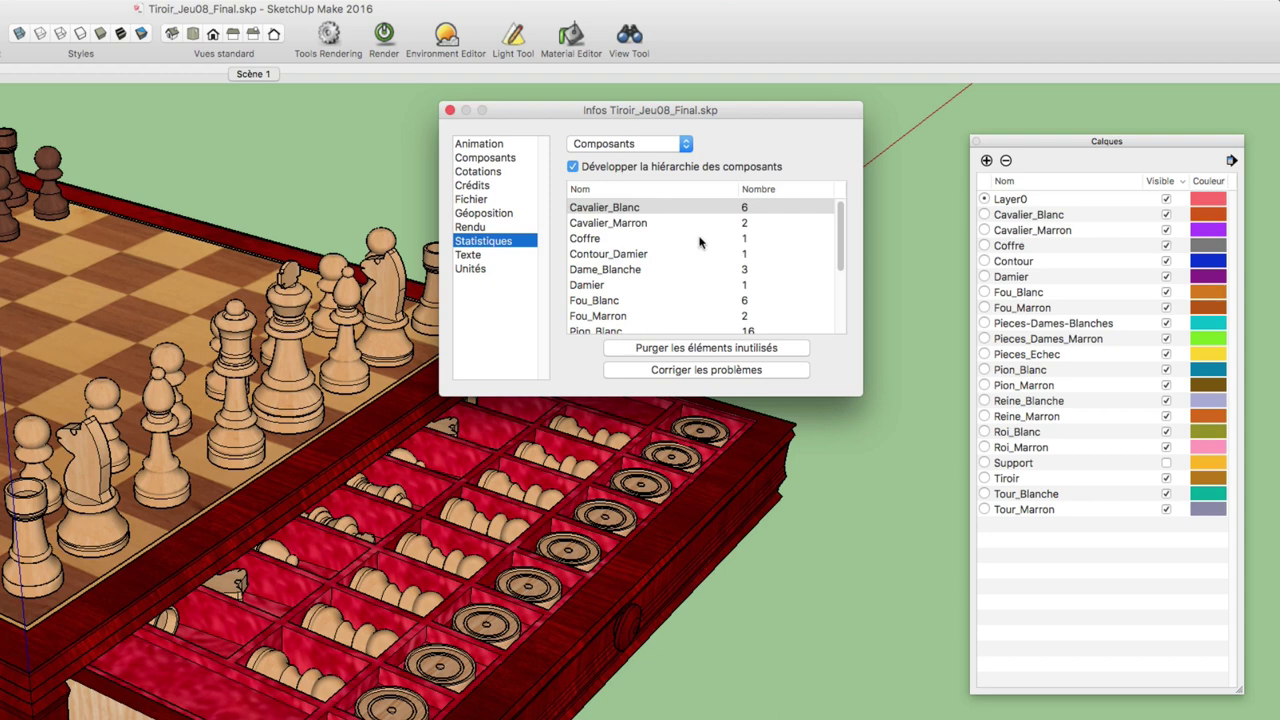
- Purge unused items and set the statistics back to Tout le modèle
left_click(706, 349)
left_click(689, 150)
left_click(660, 136)
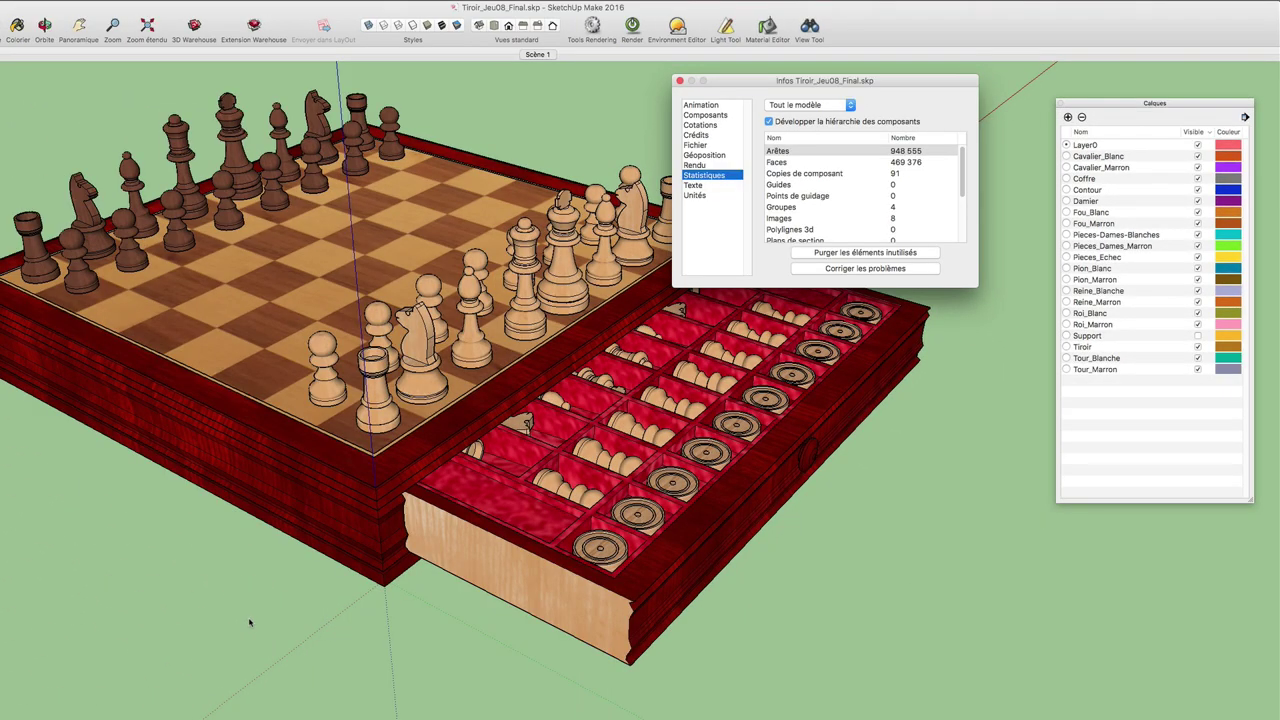
- Draw a test edge on the ground, then select and delete it
left_click(252, 620)
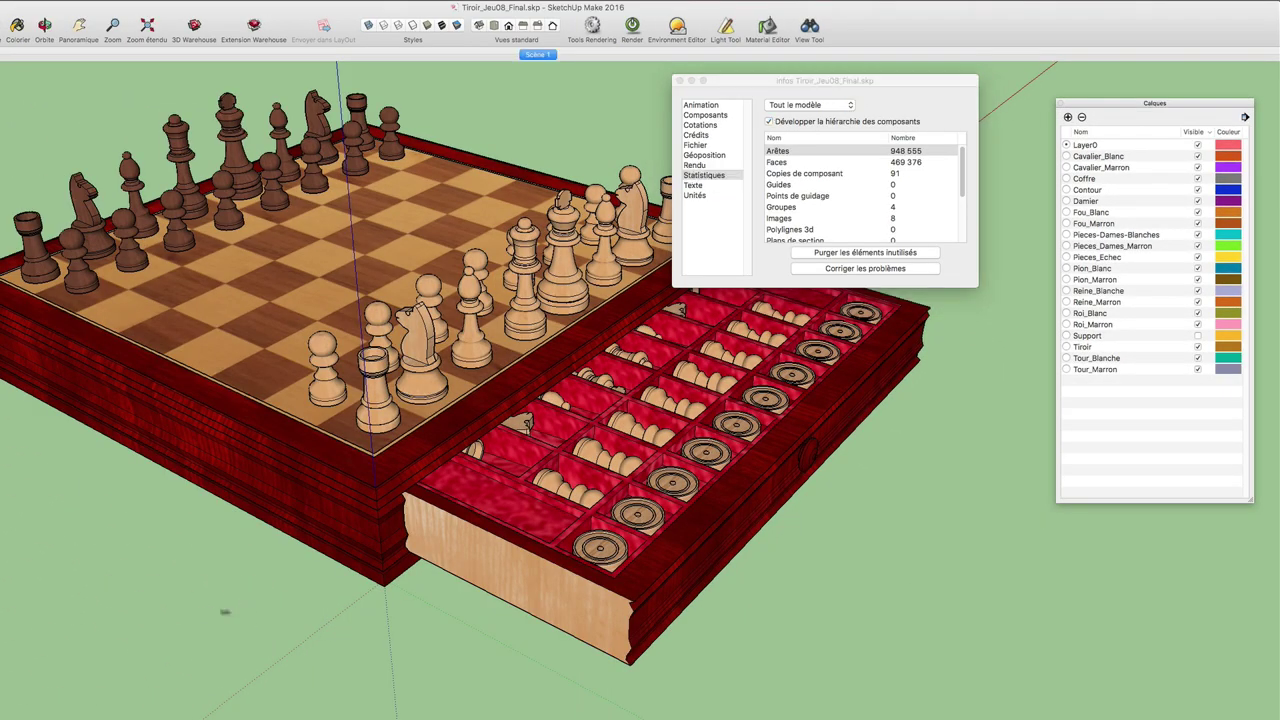
left_click(255, 656)
left_click_drag(131, 579, 291, 694)
key("Delete")
- Run Corriger les problèmes, dismiss the no-problems result, and close the Model Info window
left_click(862, 273)
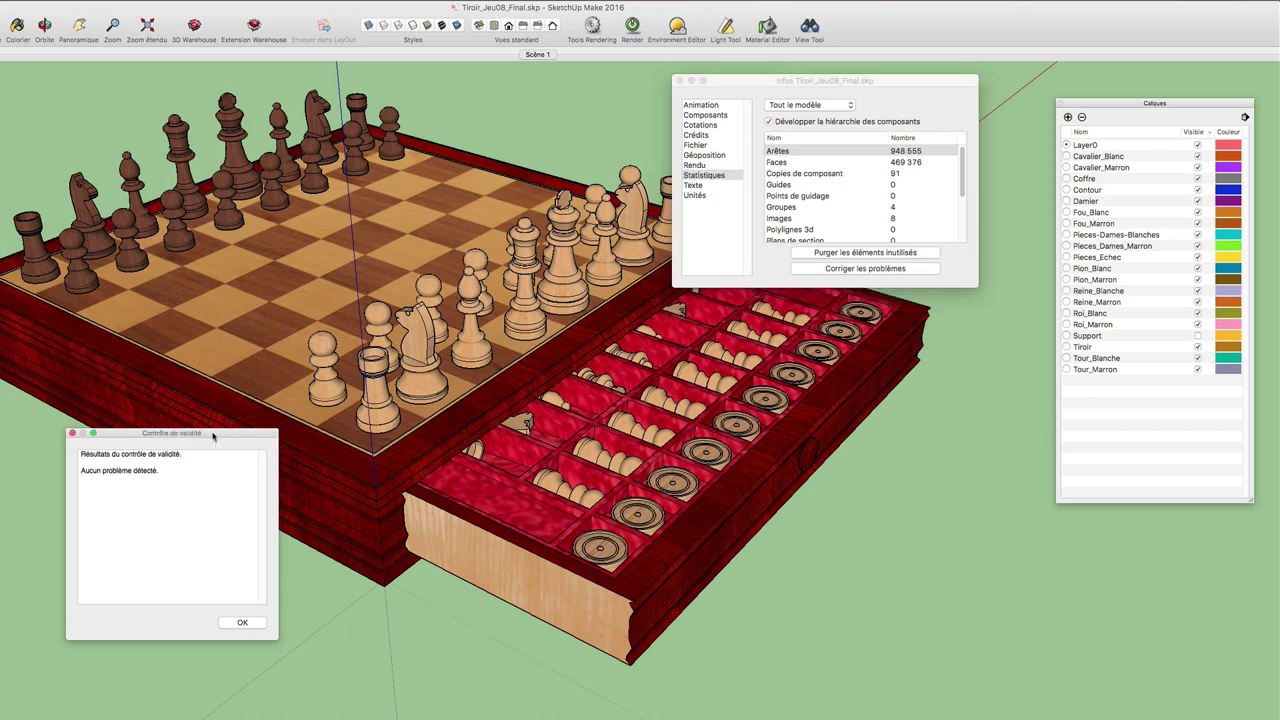
mouse_move(211, 433)
left_mouse_down()
mouse_move(597, 239)
mouse_move(600, 84)
left_mouse_up()
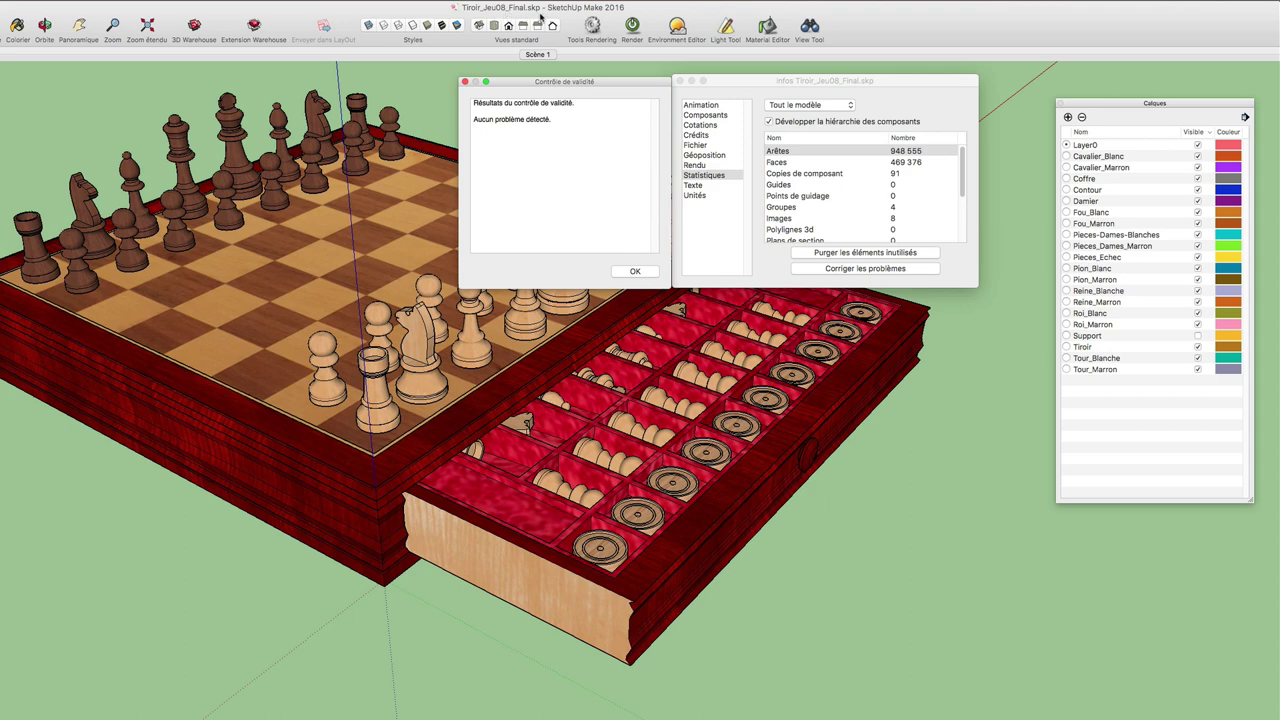
left_click(465, 82)
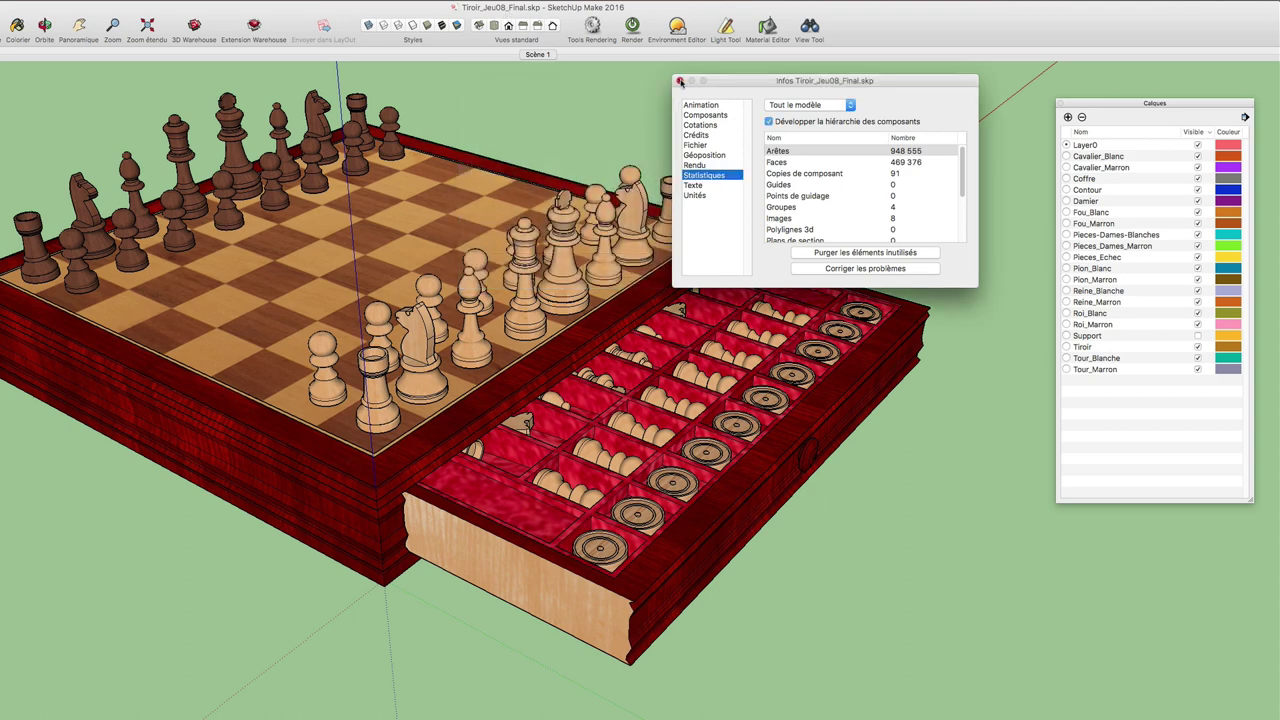
left_click(680, 81)
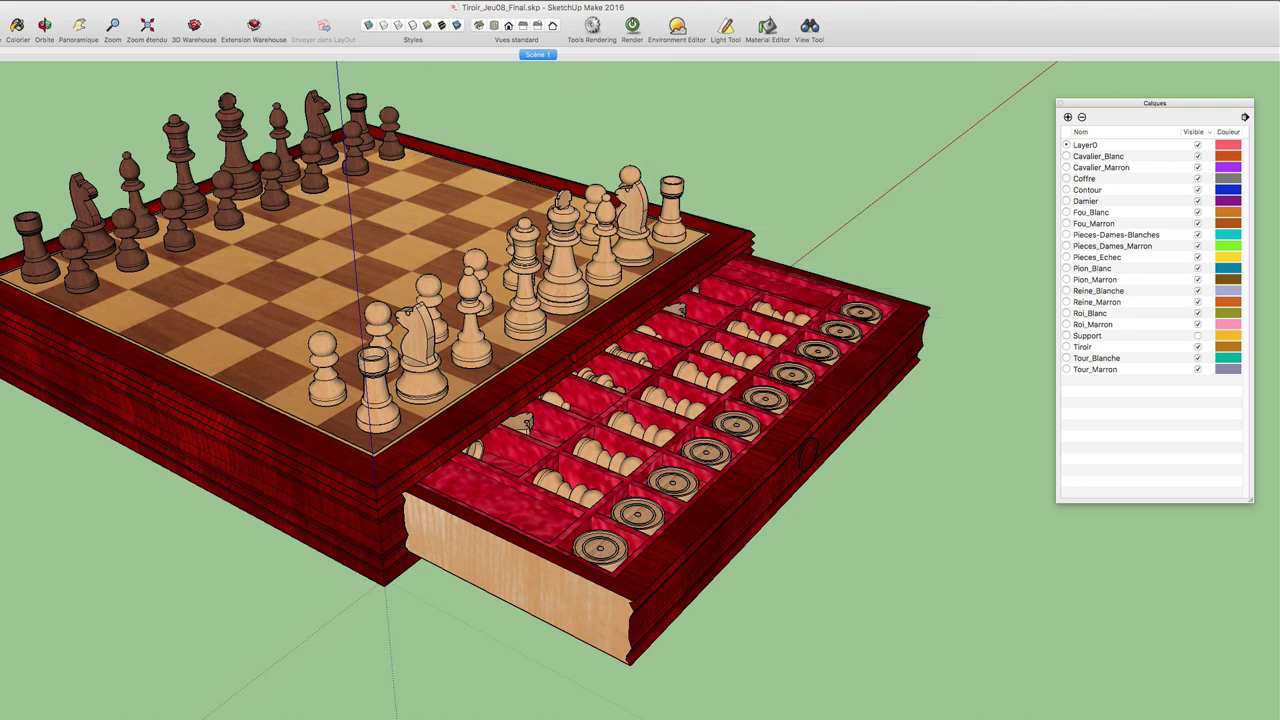
- Reopen the Model Info window from the Window menu and shift it down slightly
left_click(150, 2)
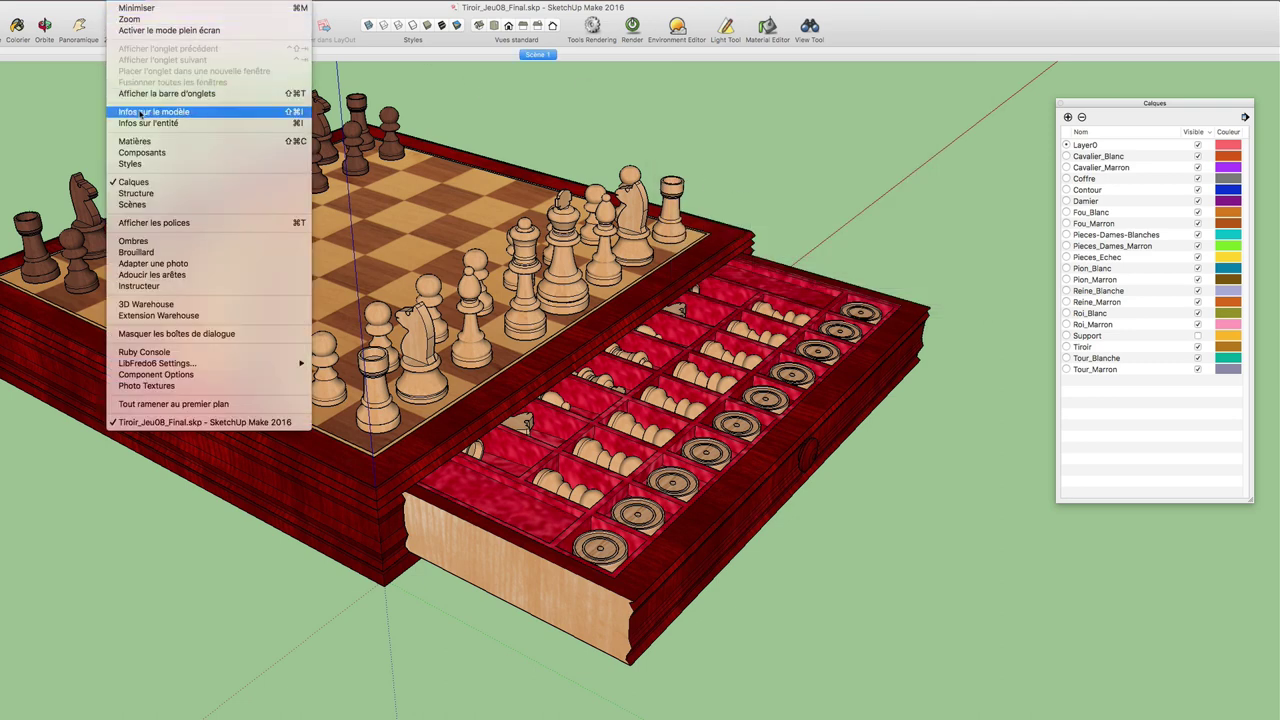
left_click(141, 113)
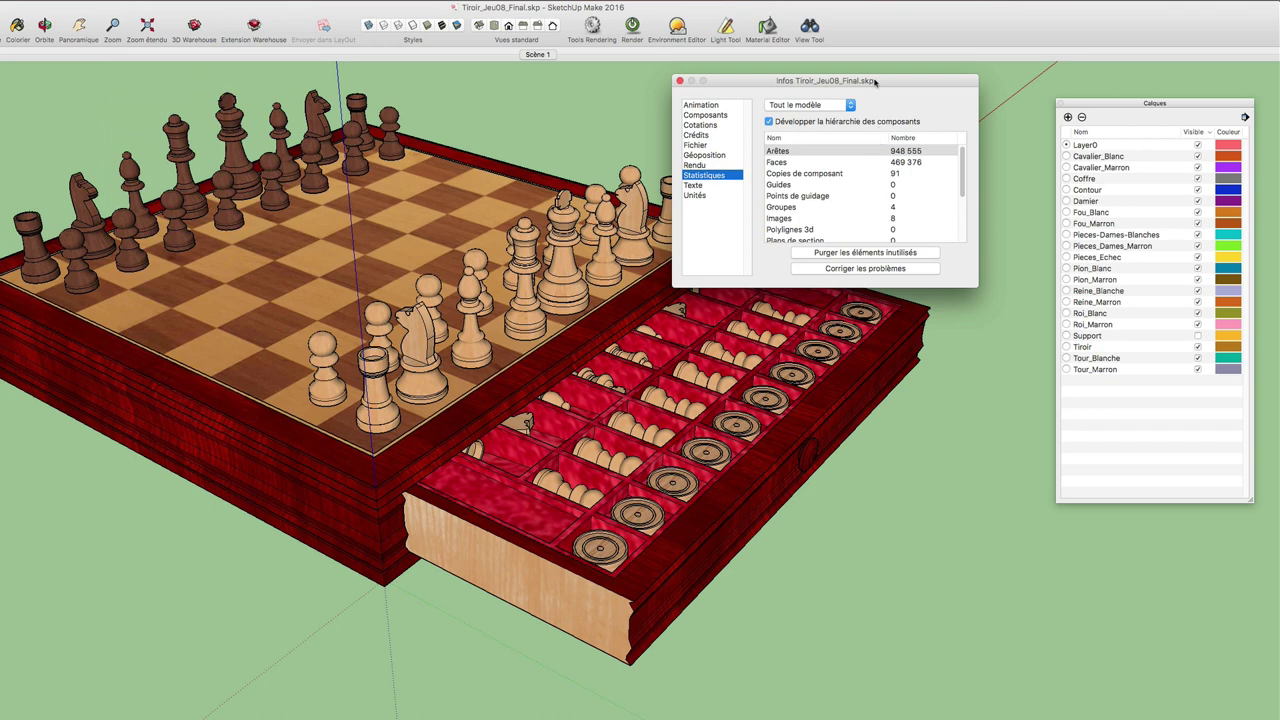
left_click_drag(874, 81, 872, 111)
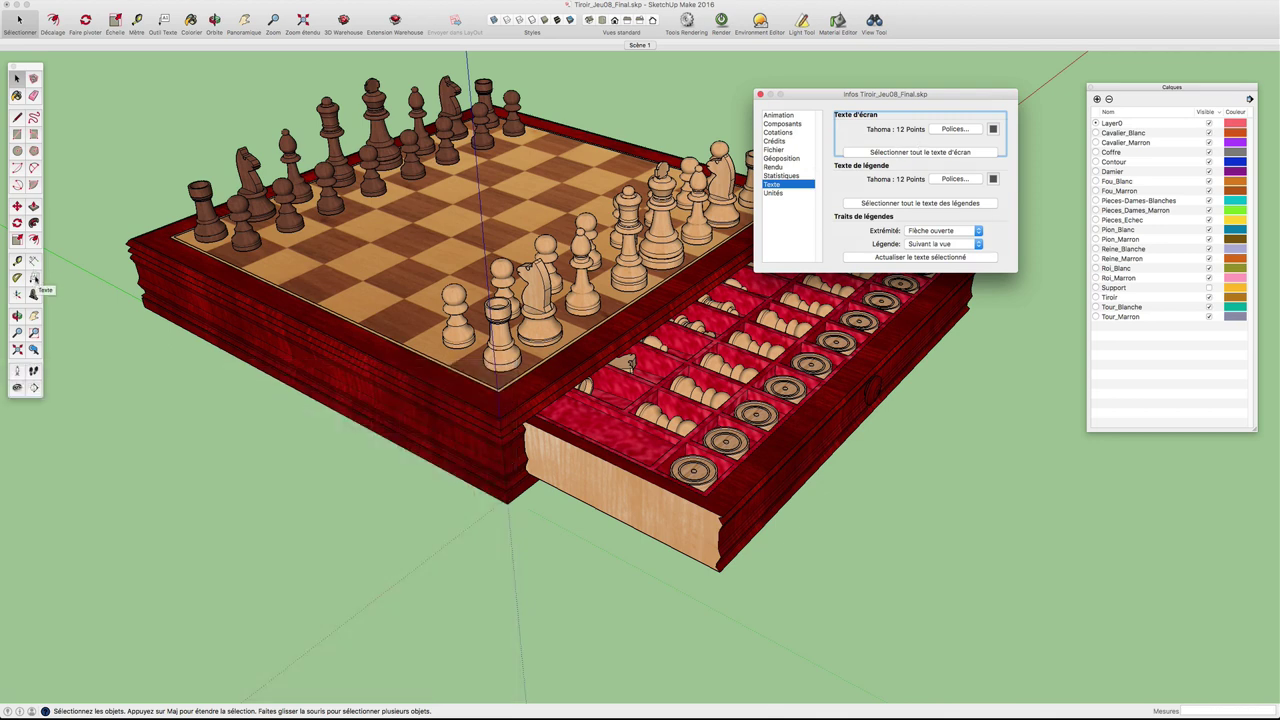
- Place a 'Coffre' leader label pointing to the box, then show the Unités settings
left_click(34, 292)
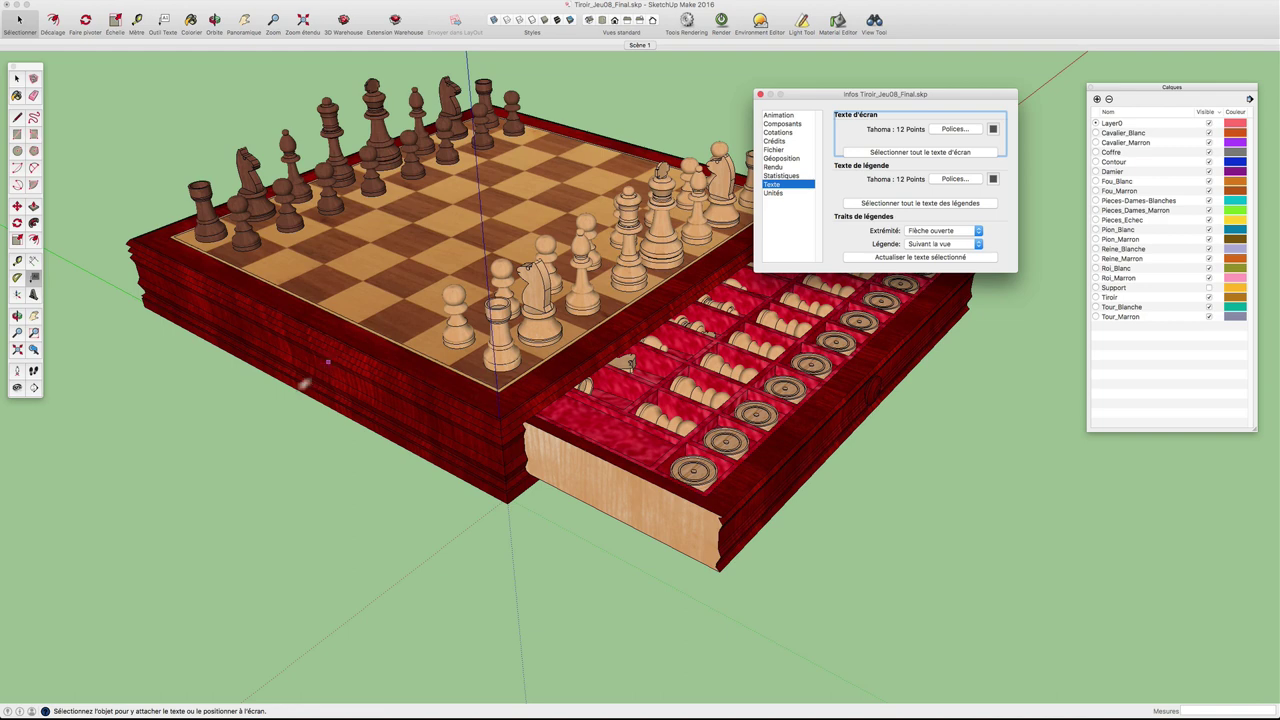
left_click(305, 383)
left_click(200, 456)
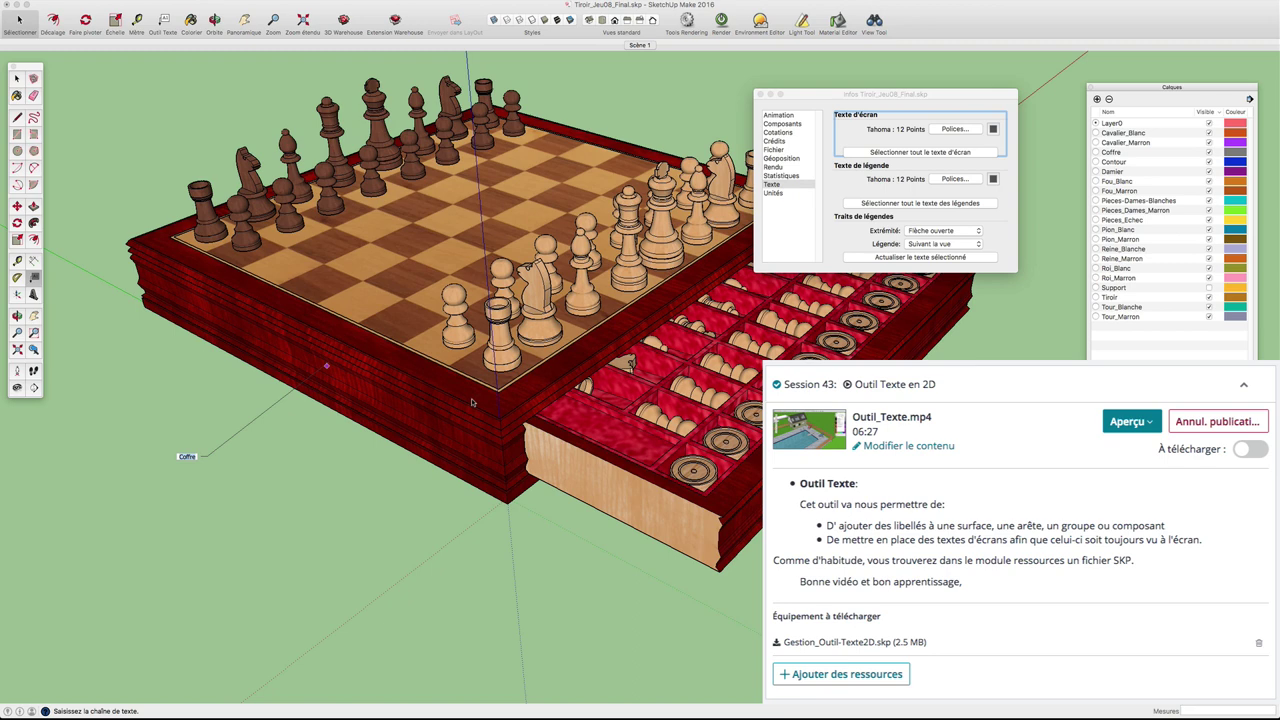
left_click(783, 194)
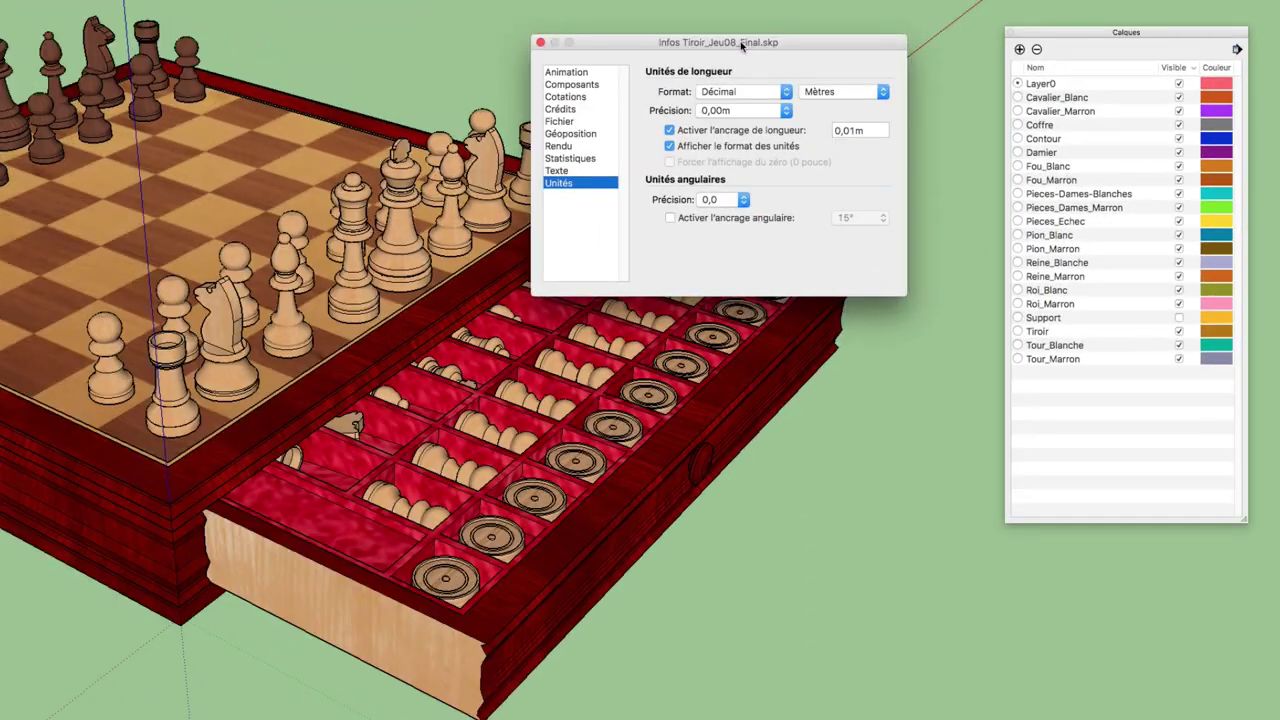
- Change the length unit from Mètres to Centimètres, keeping Décimal format and 0,00cm precision
left_click_drag(742, 45, 720, 29)
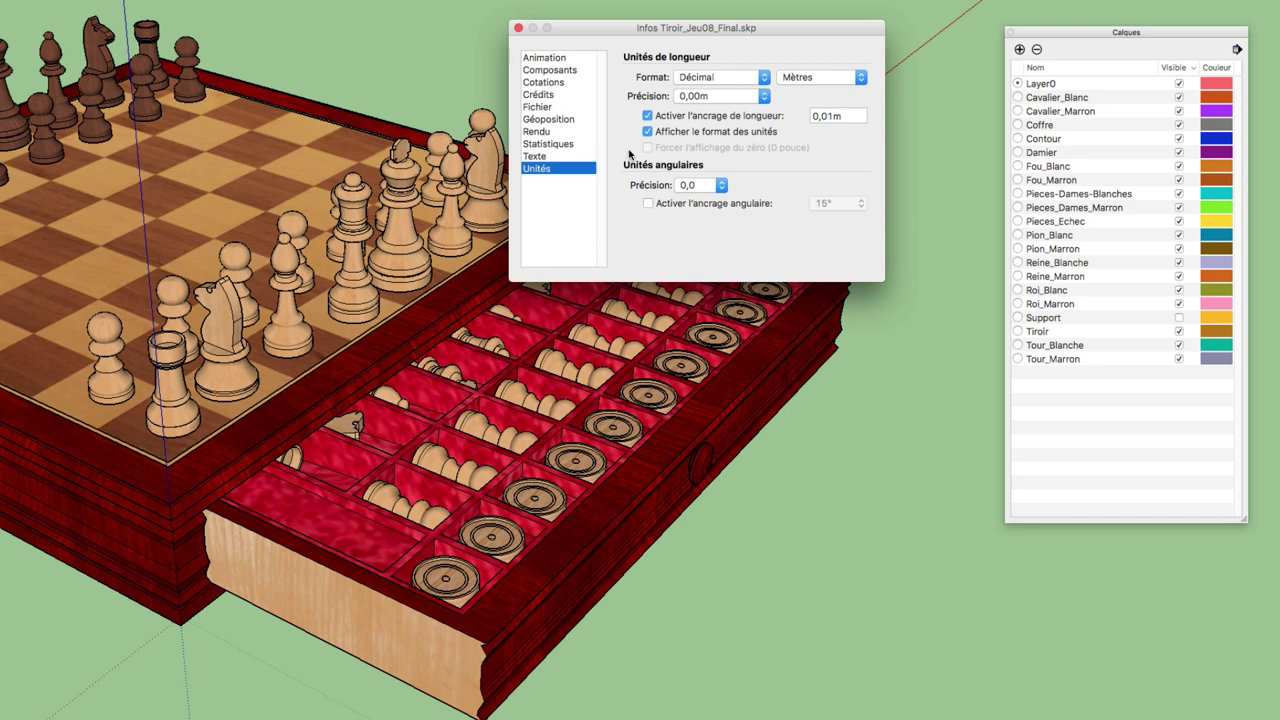
left_click(826, 80)
left_click(818, 68)
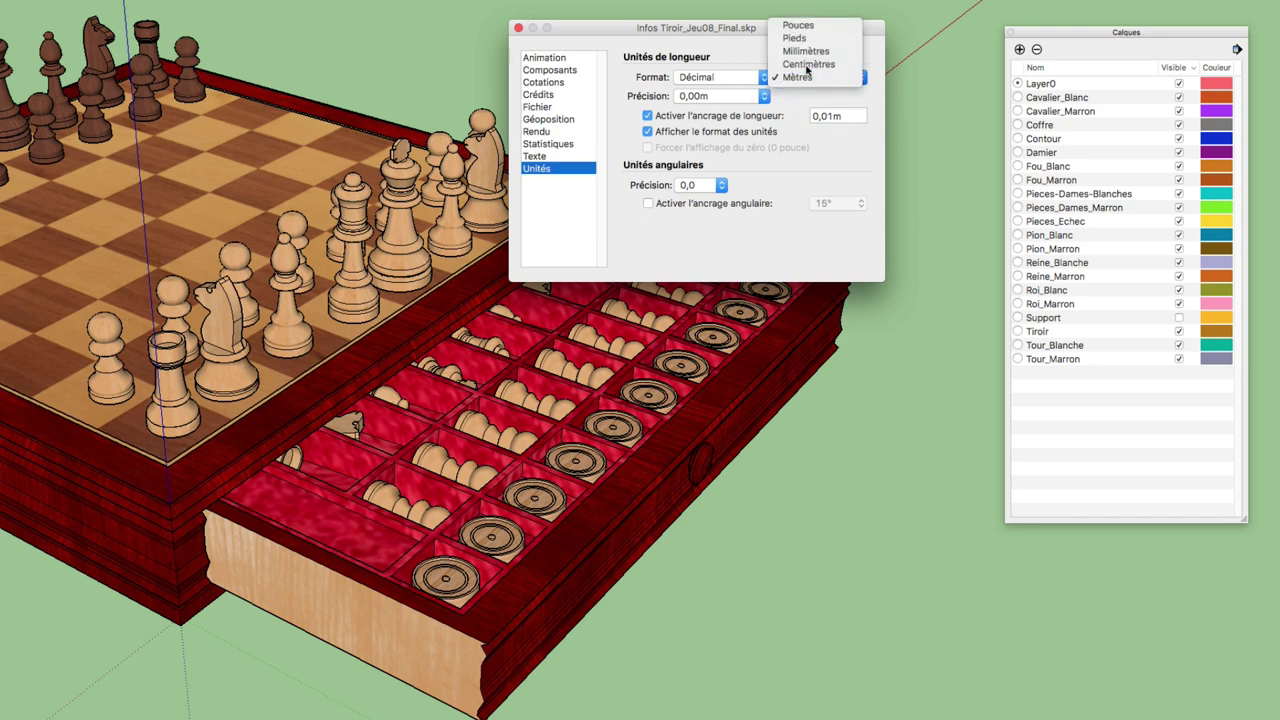
left_click(722, 81)
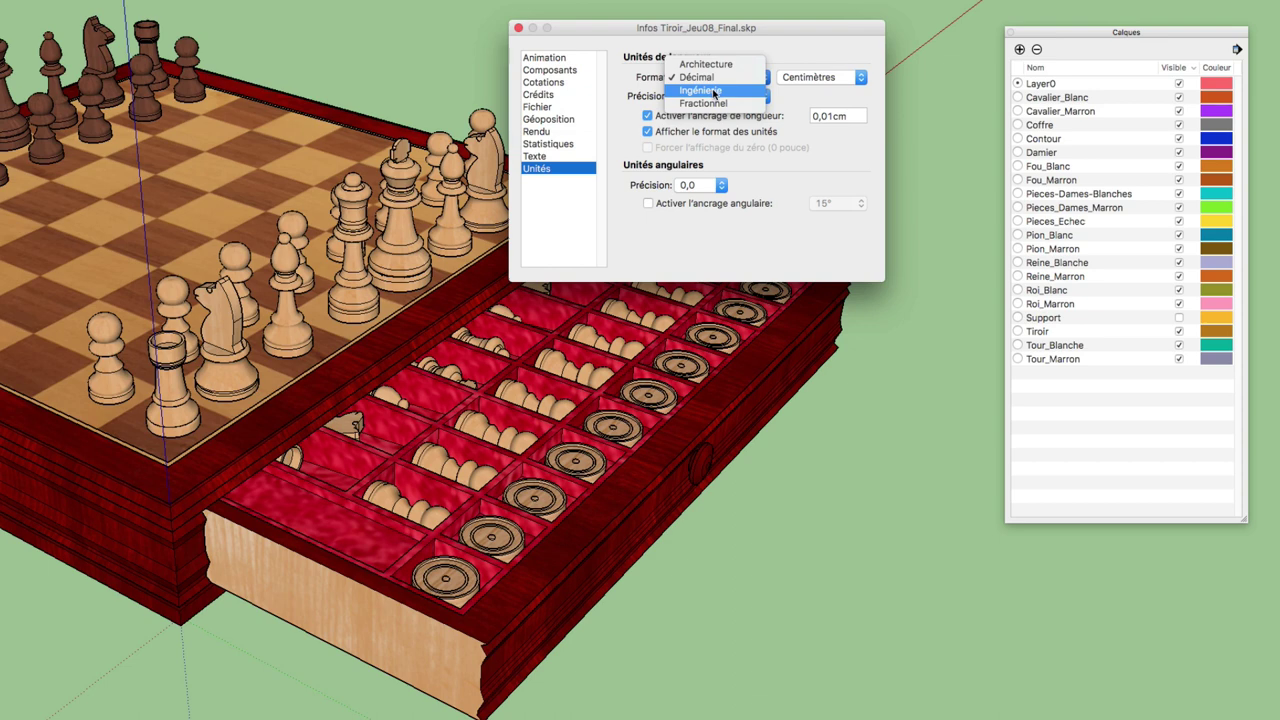
left_click(785, 55)
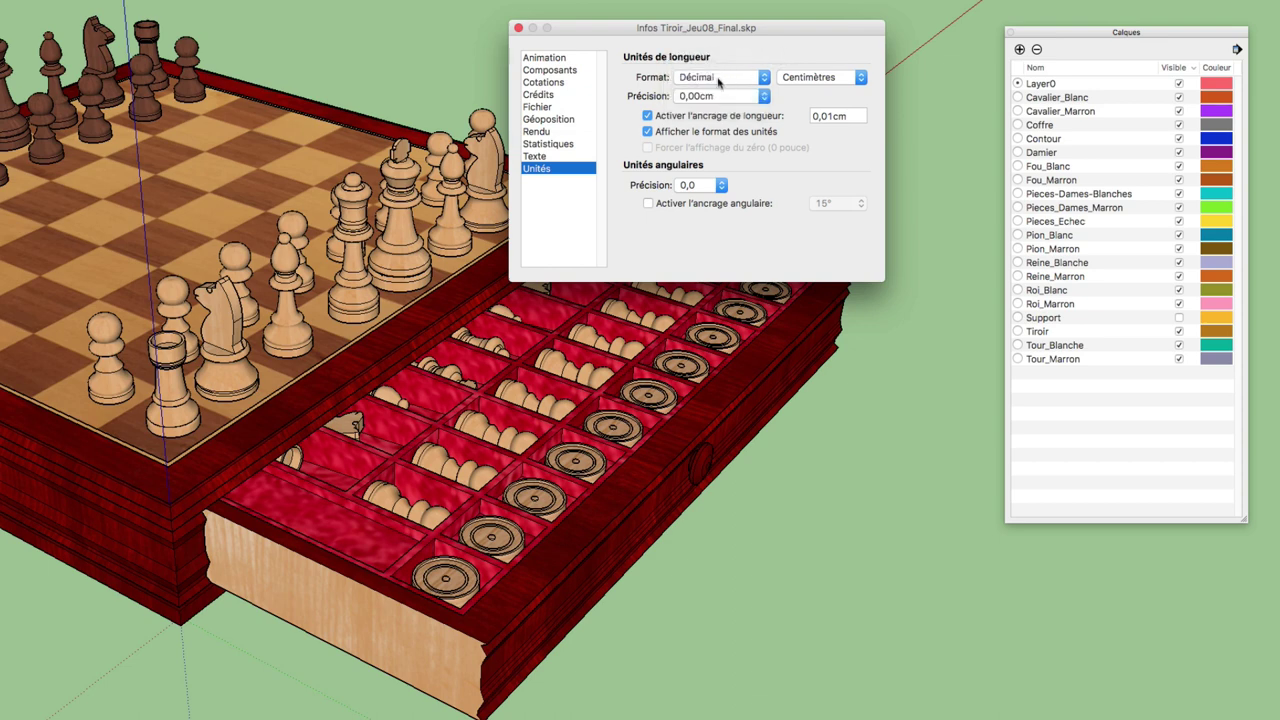
left_click(763, 97)
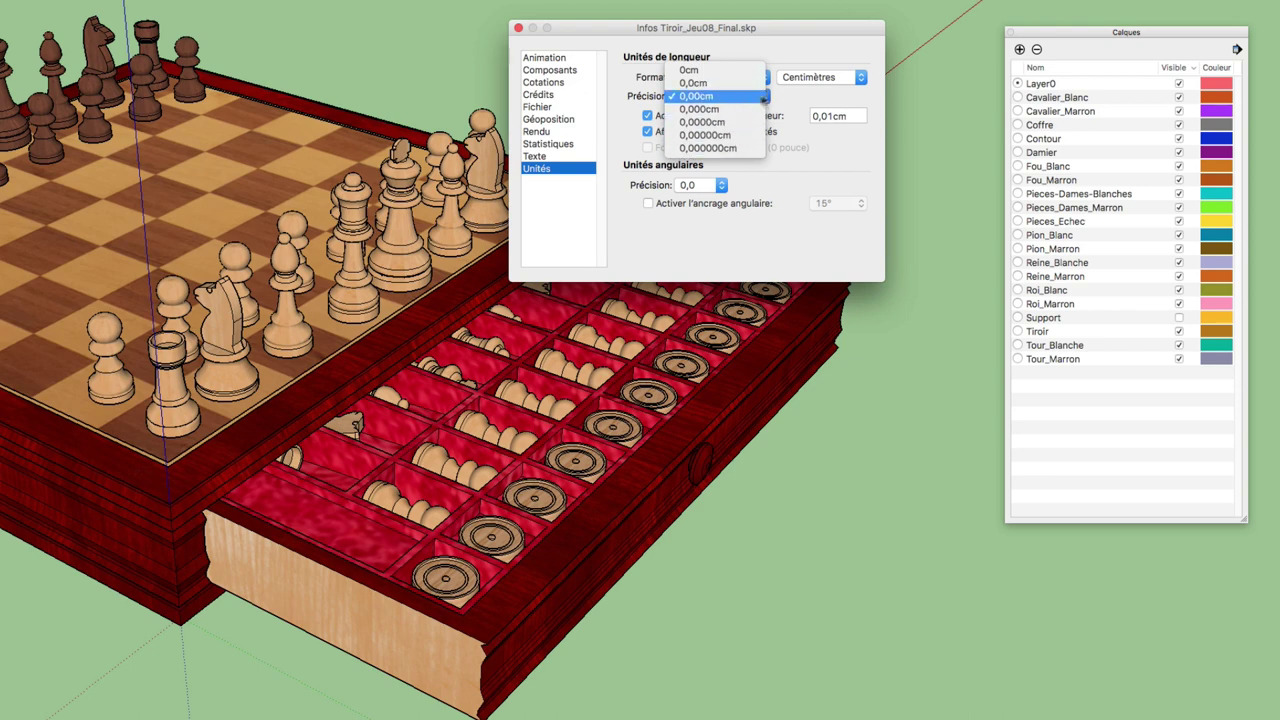
left_click(790, 95)
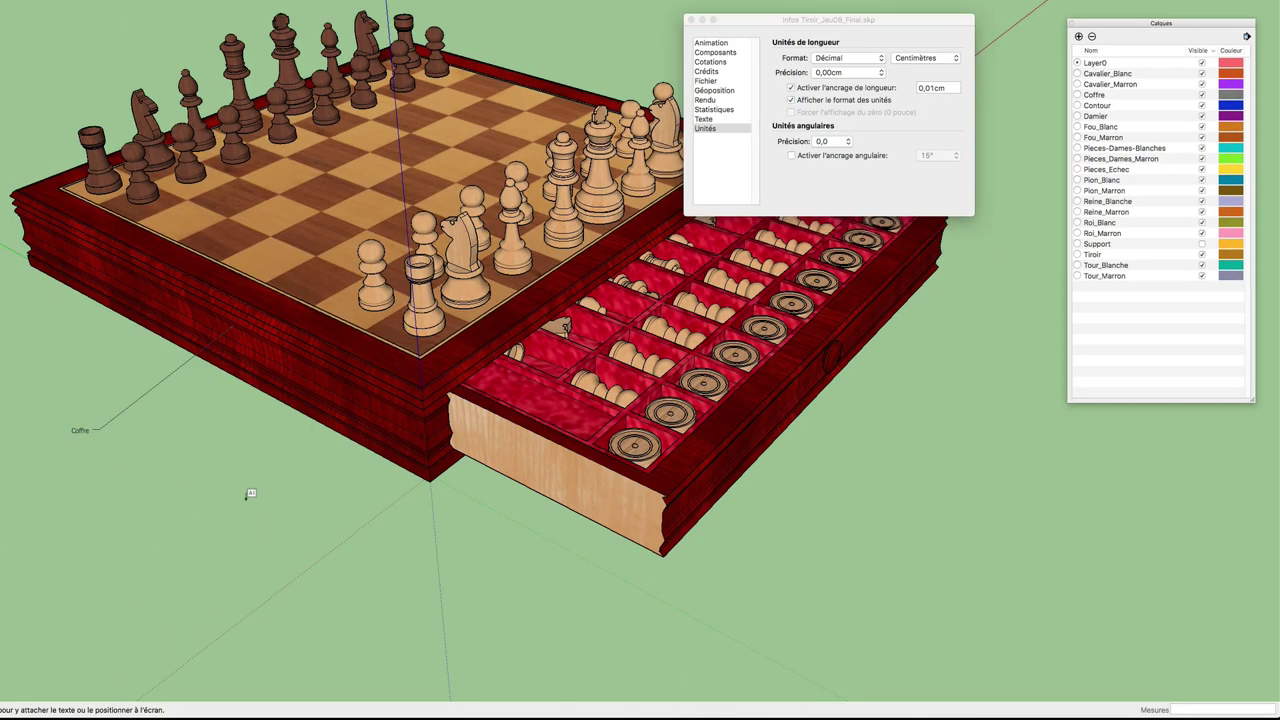
- Start a trial line, cancel it, and raise length snapping to 1 cm
key("l")
left_click(220, 489)
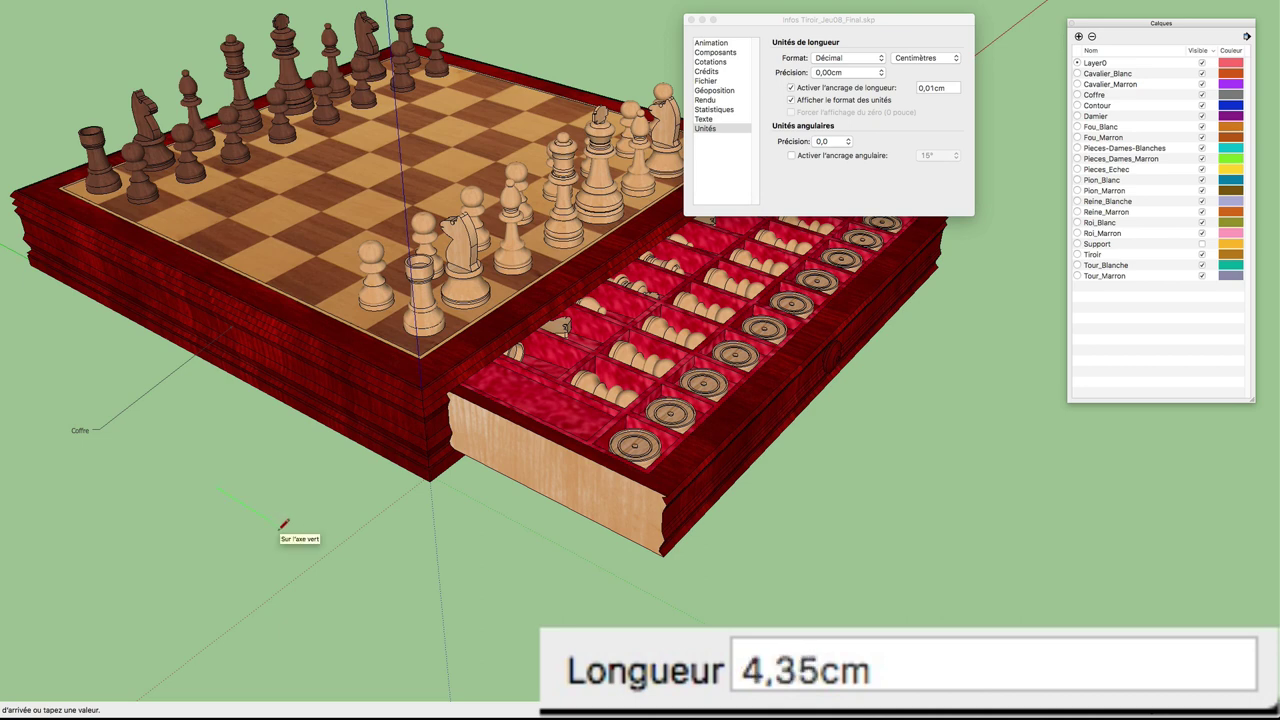
key("space")
left_click(947, 88)
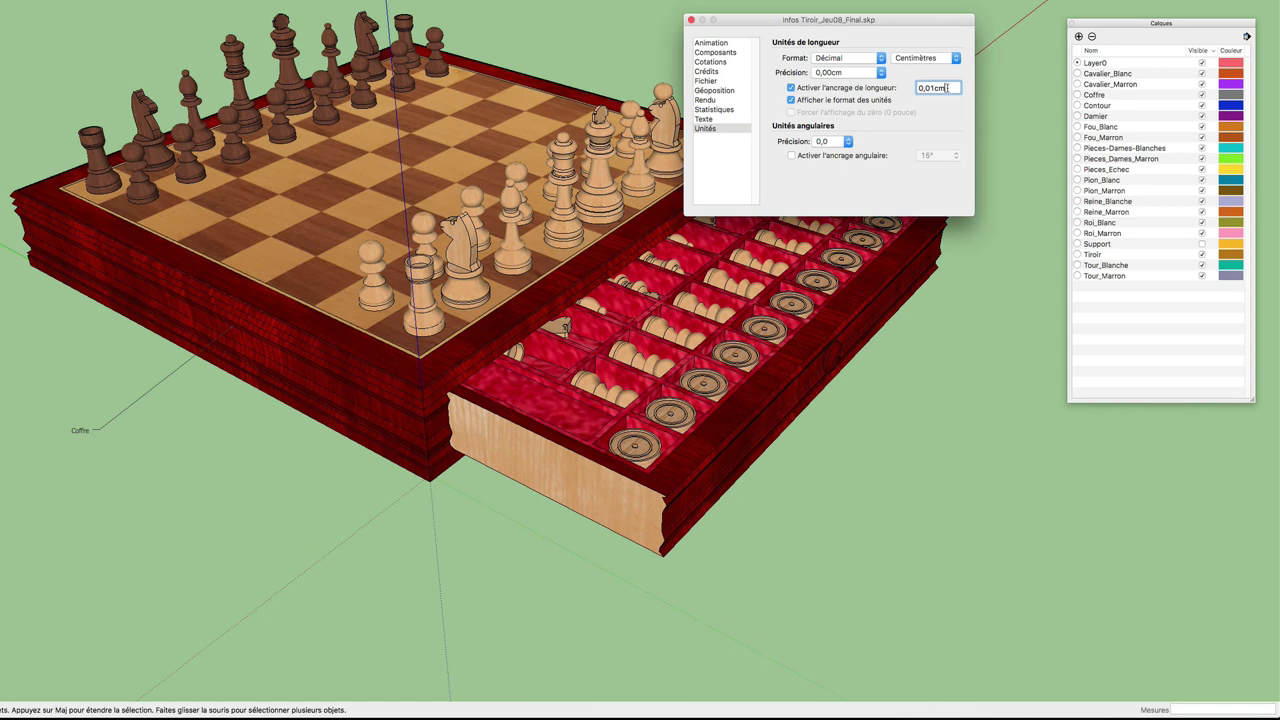
left_click_drag(947, 88, 916, 88)
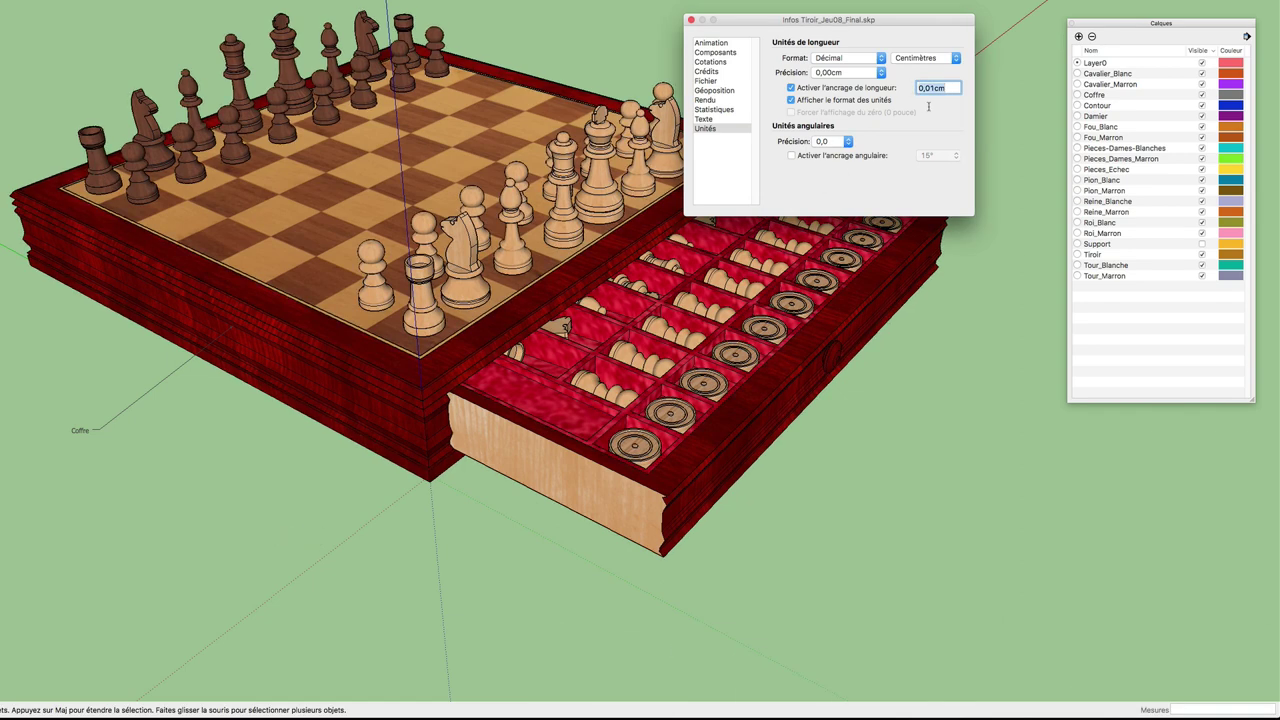
type("1")
key("Return")
- Draw another trial line to check 1 cm snapping, then enter 0,01 as the snapping value
left_click(345, 500)
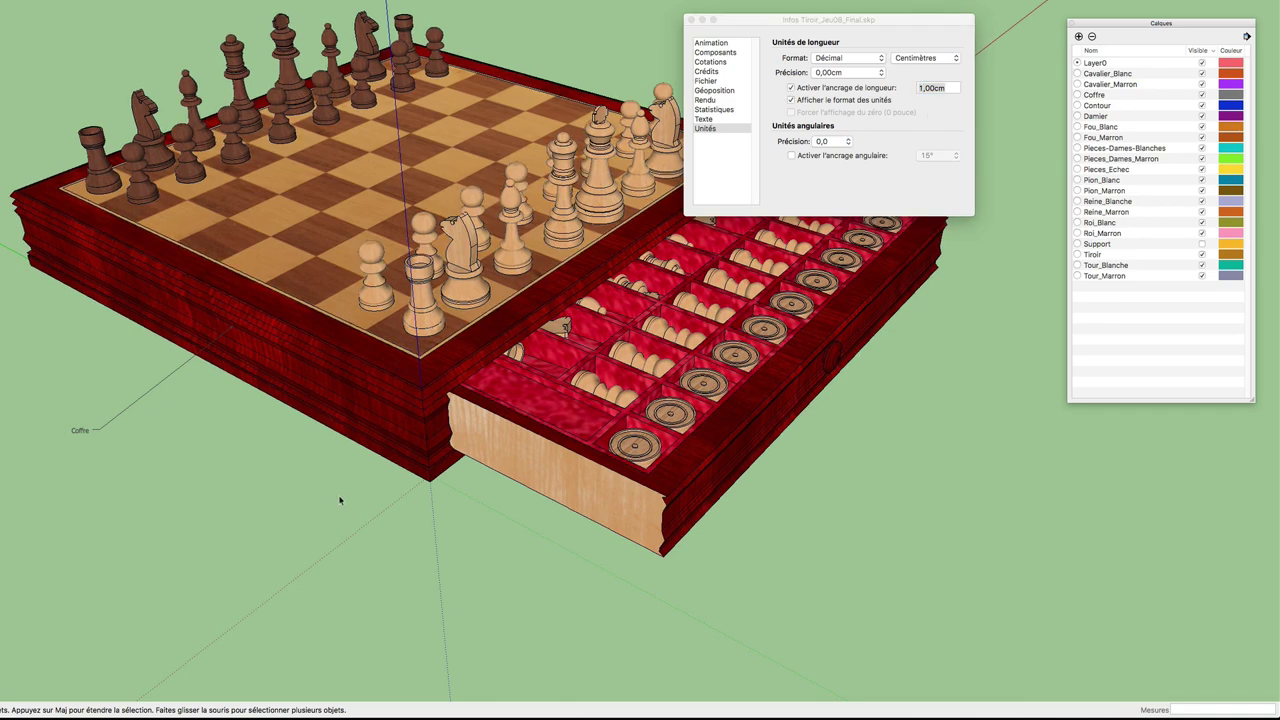
key("l")
left_click(320, 487)
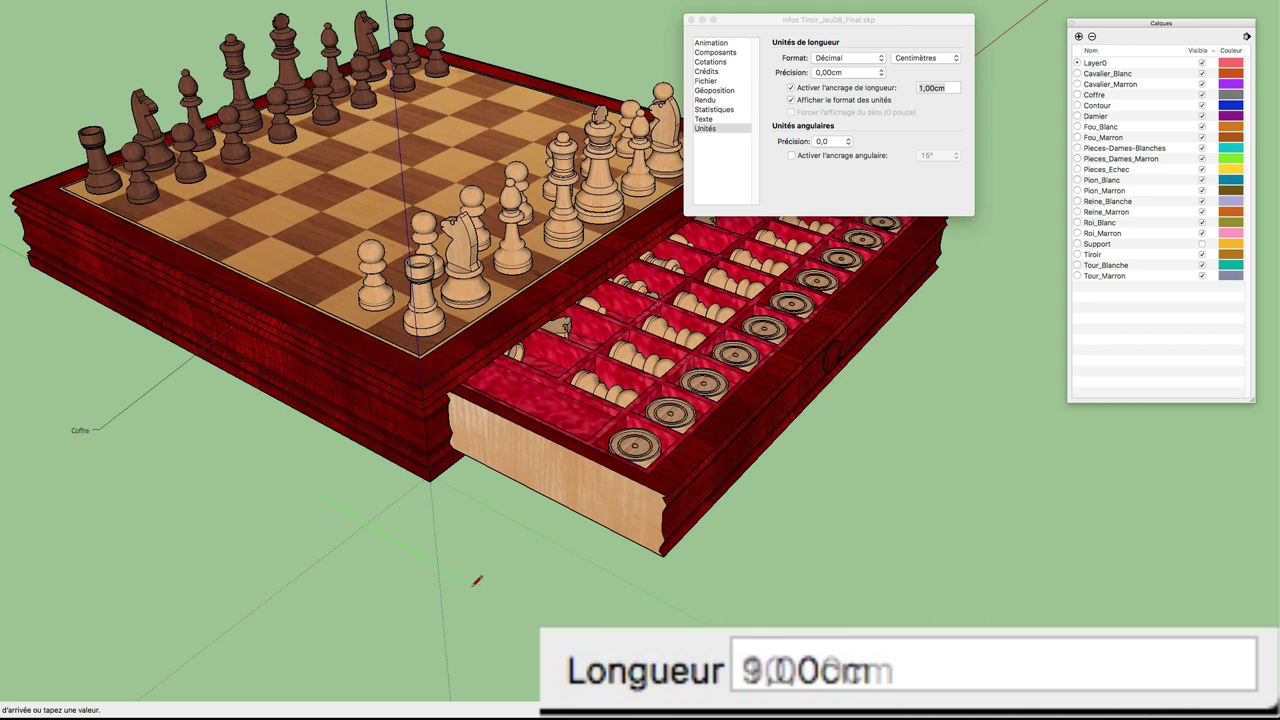
key("space")
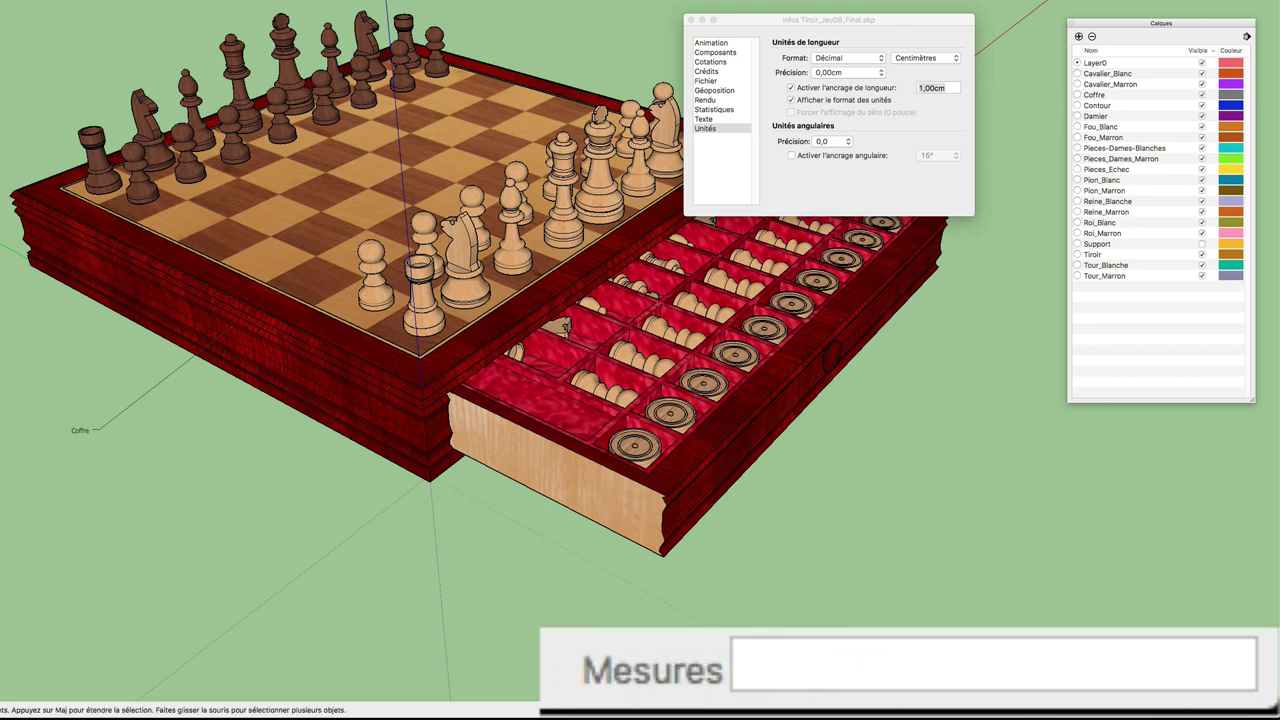
left_click(950, 88)
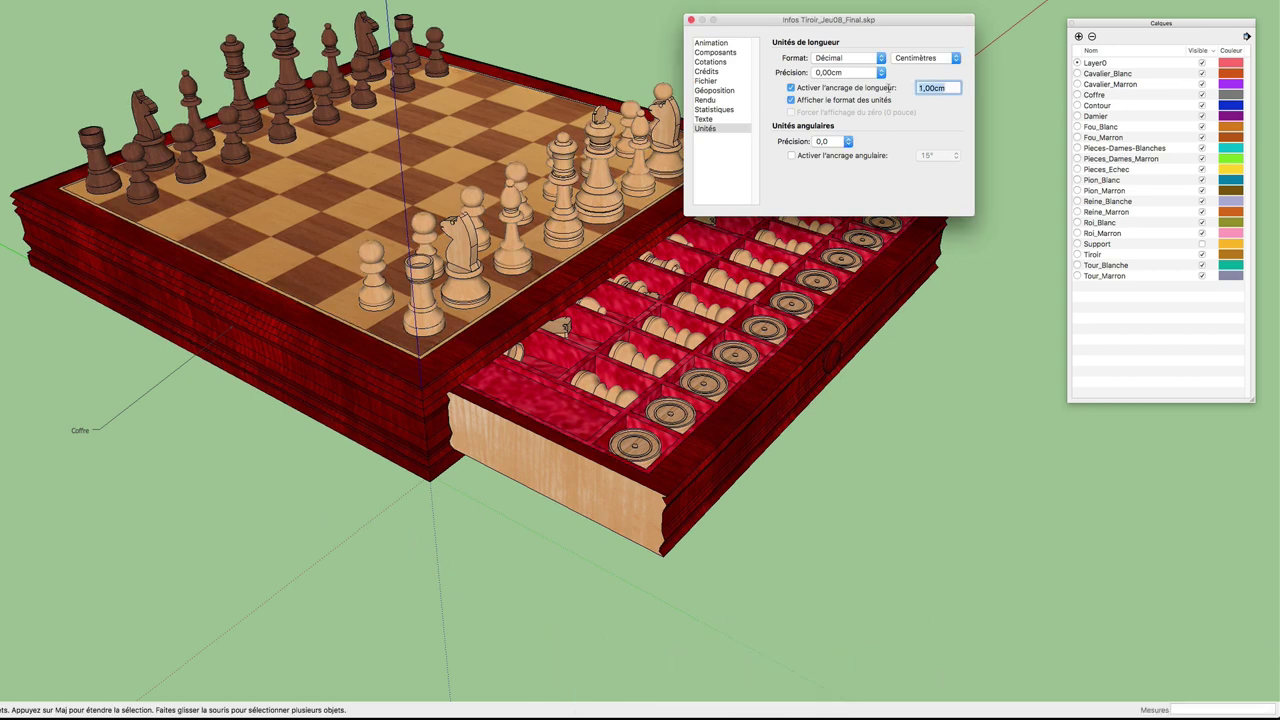
type("0,")
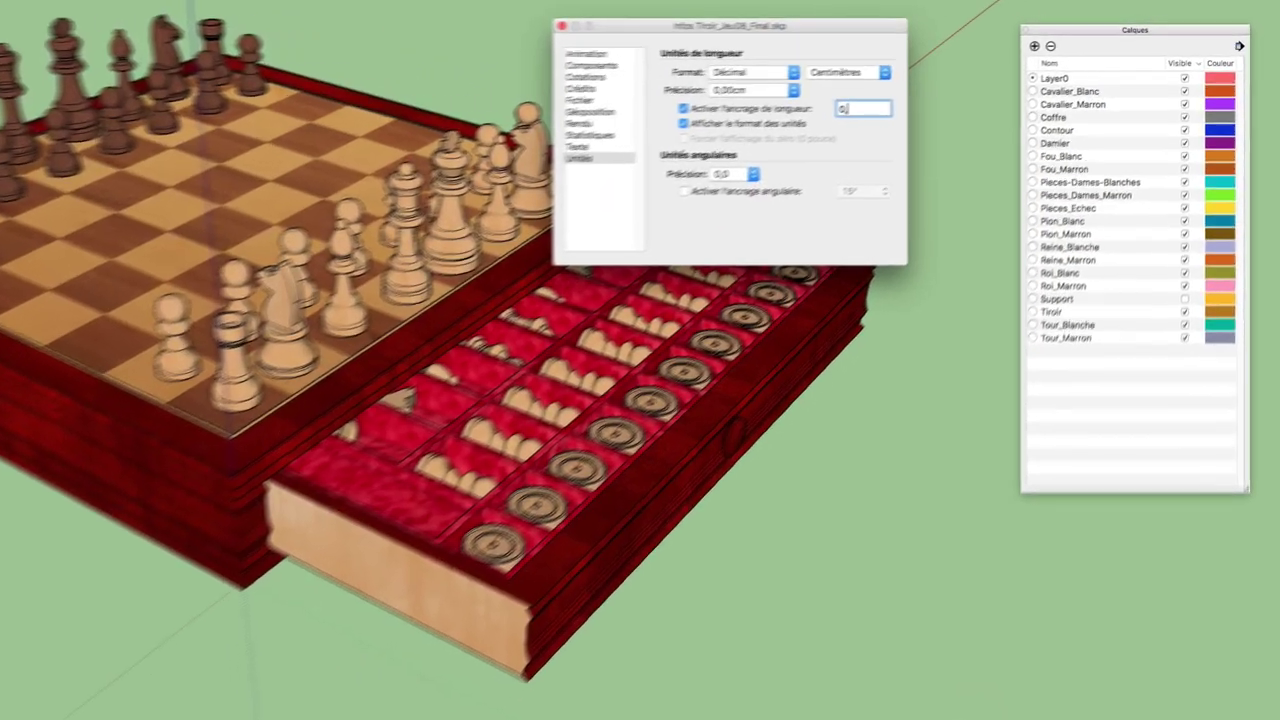
type("01")
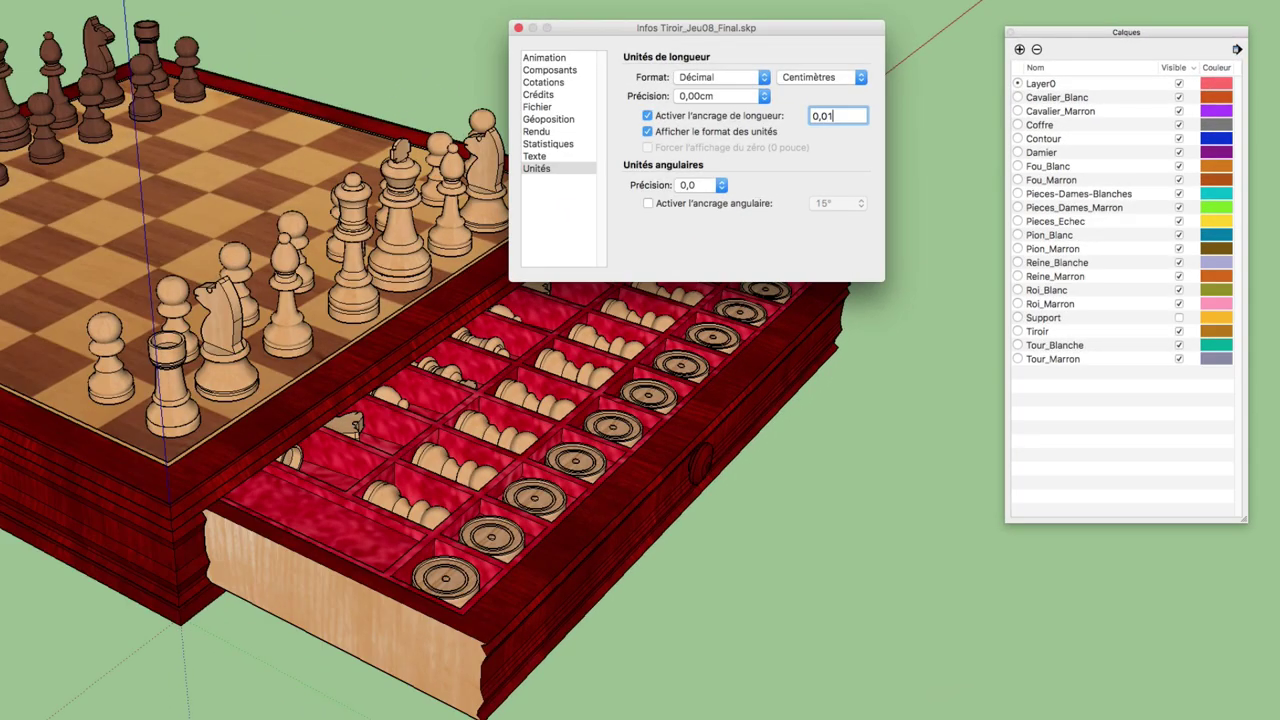
- Commit 0,01cm length snapping, enable 15° angle snapping, and check the angular precision list unchanged
key("Return")
left_click(648, 203)
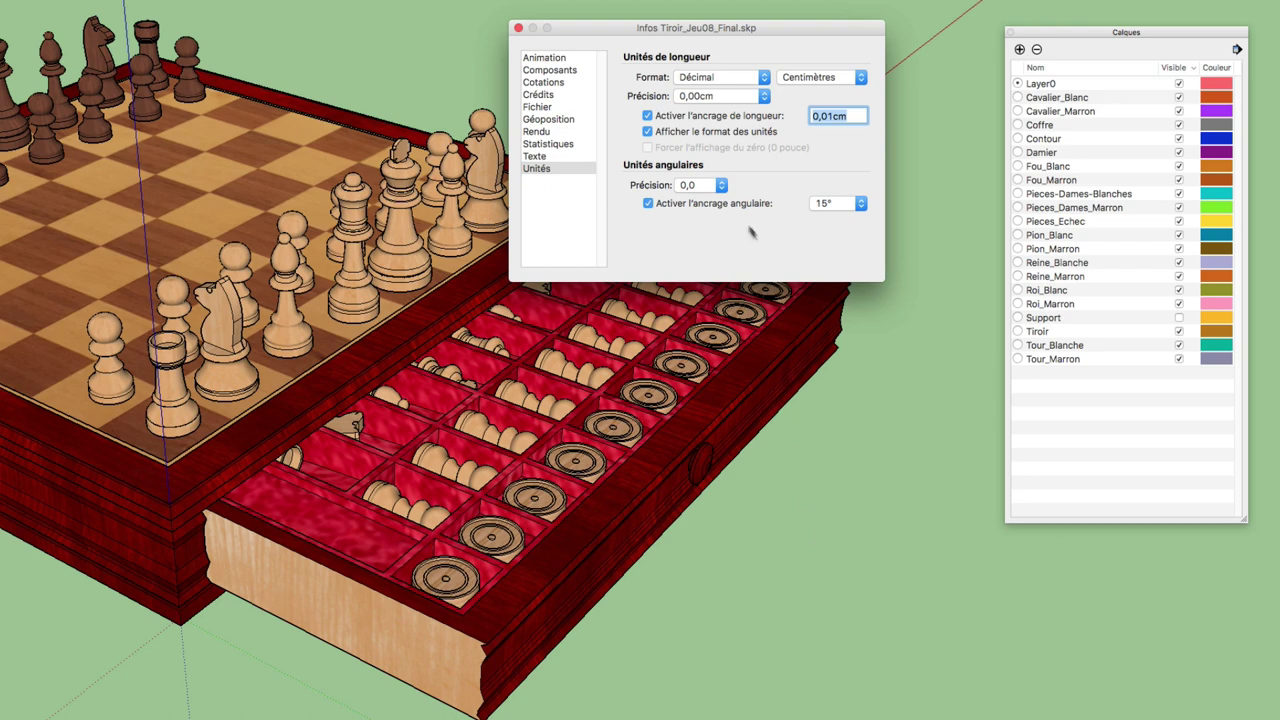
left_click(721, 186)
left_click(735, 202)
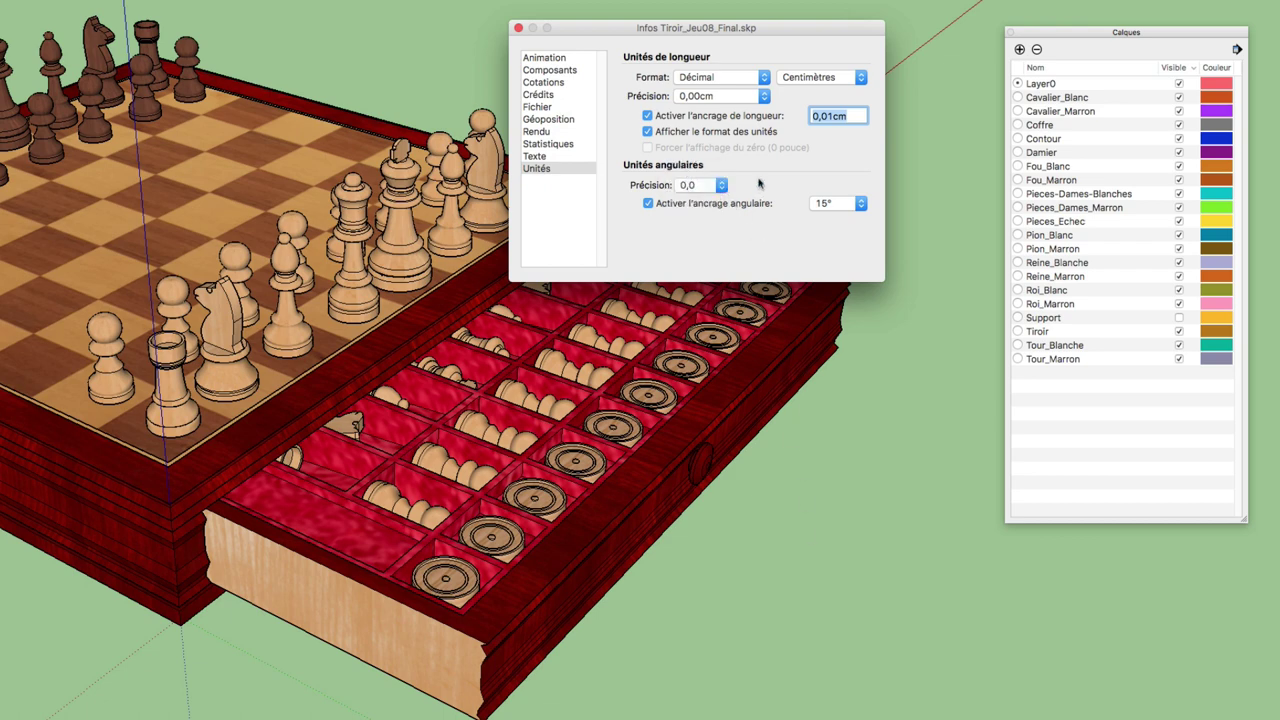